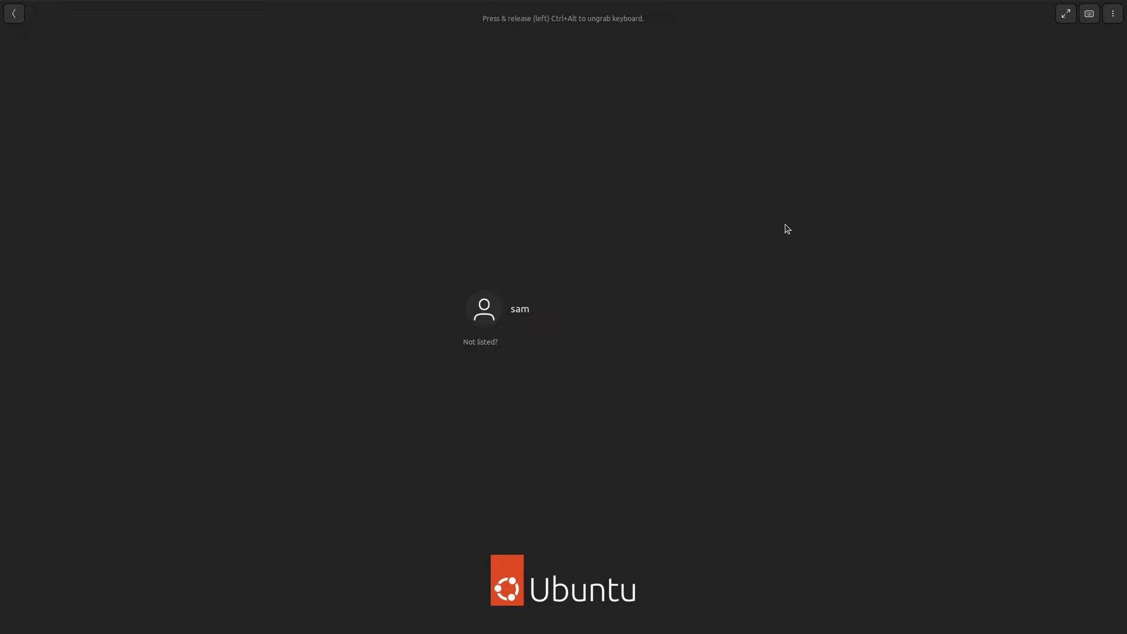
Step: Log in to the listed user account with the GNOME session, entering the account password
{"action": "left_click", "coordinate": [504, 326]}
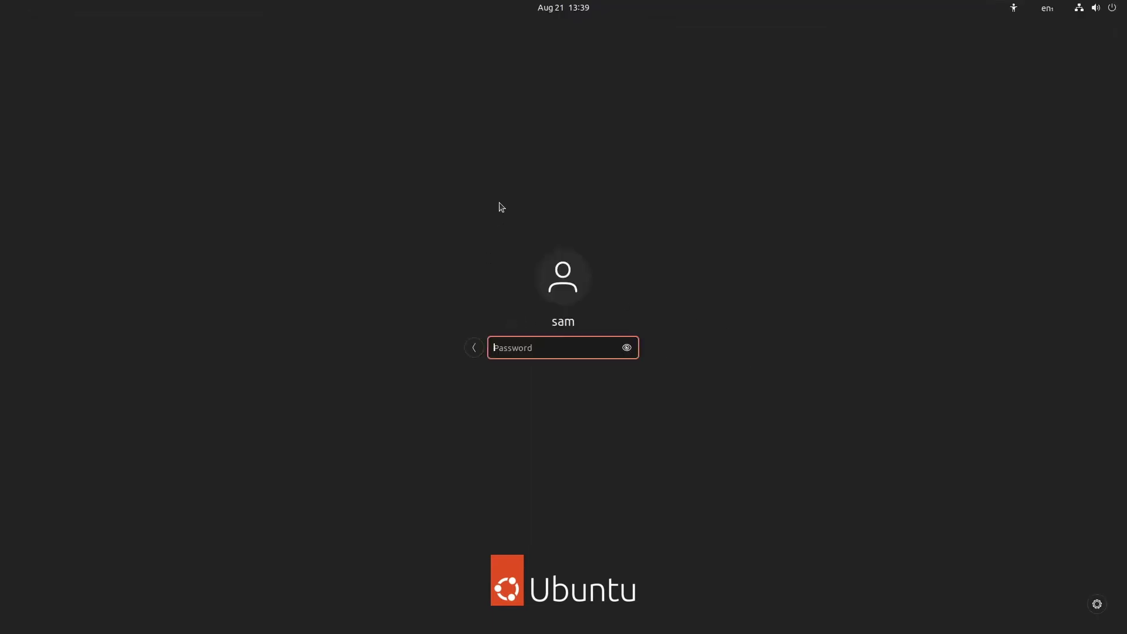
{"action": "left_click", "coordinate": [1096, 603]}
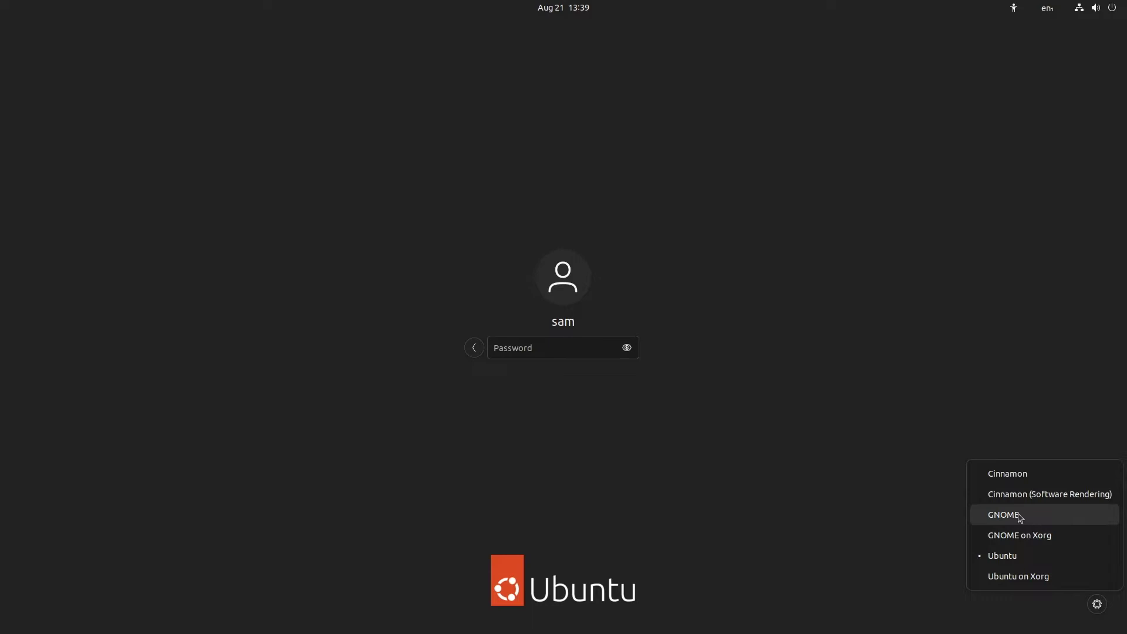
{"action": "left_click", "coordinate": [1019, 517]}
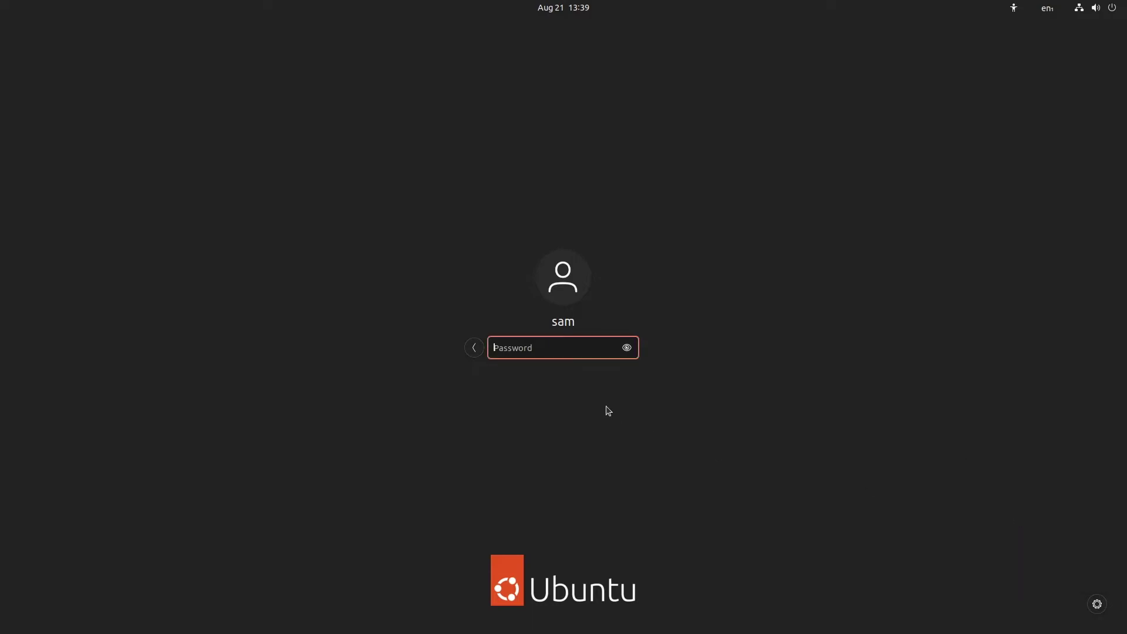
{"action": "type", "text": "••••••"}
{"action": "key", "text": "Return"}
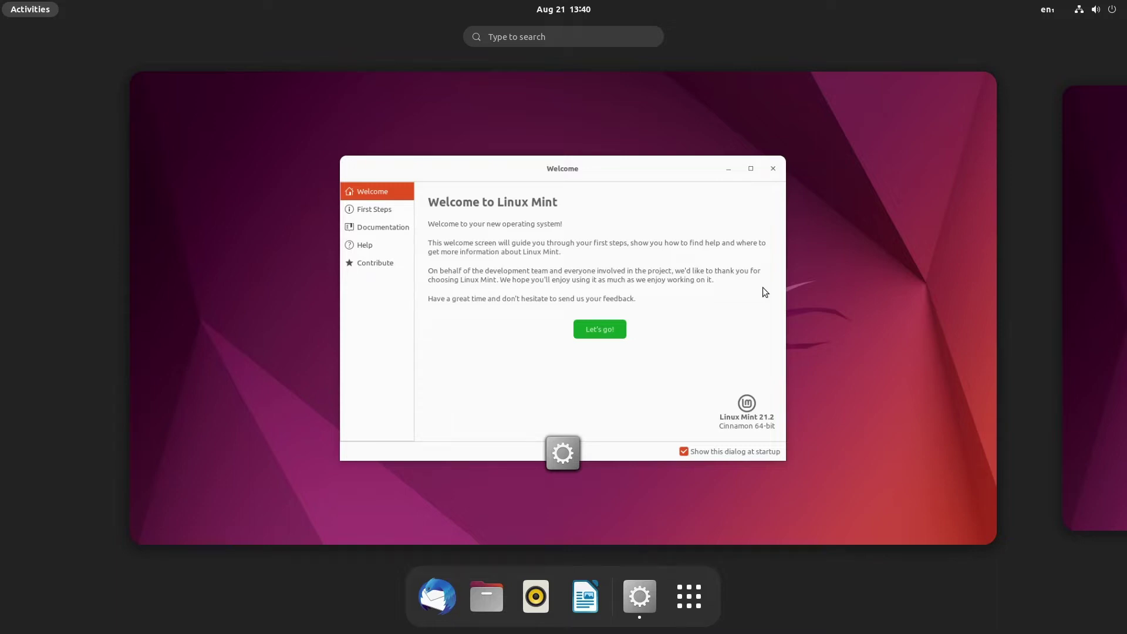
Step: Leave the activities overview for the Welcome window and move that window aside on the desktop
{"action": "left_click_drag", "start_coordinate": [574, 168], "coordinate": [802, 129]}
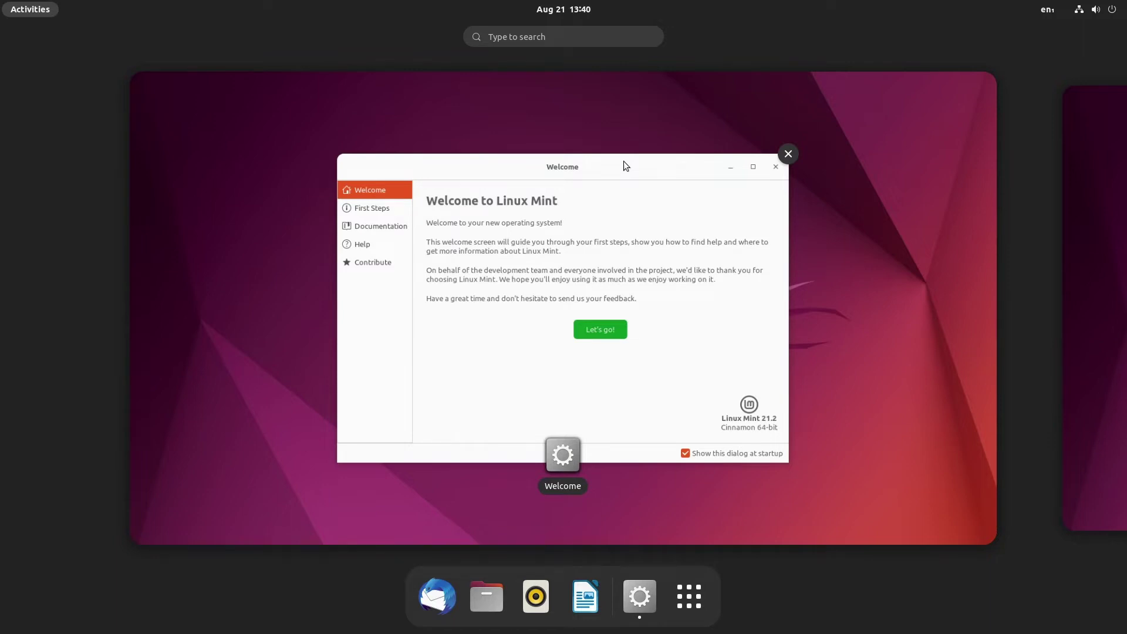
{"action": "left_click", "coordinate": [608, 169]}
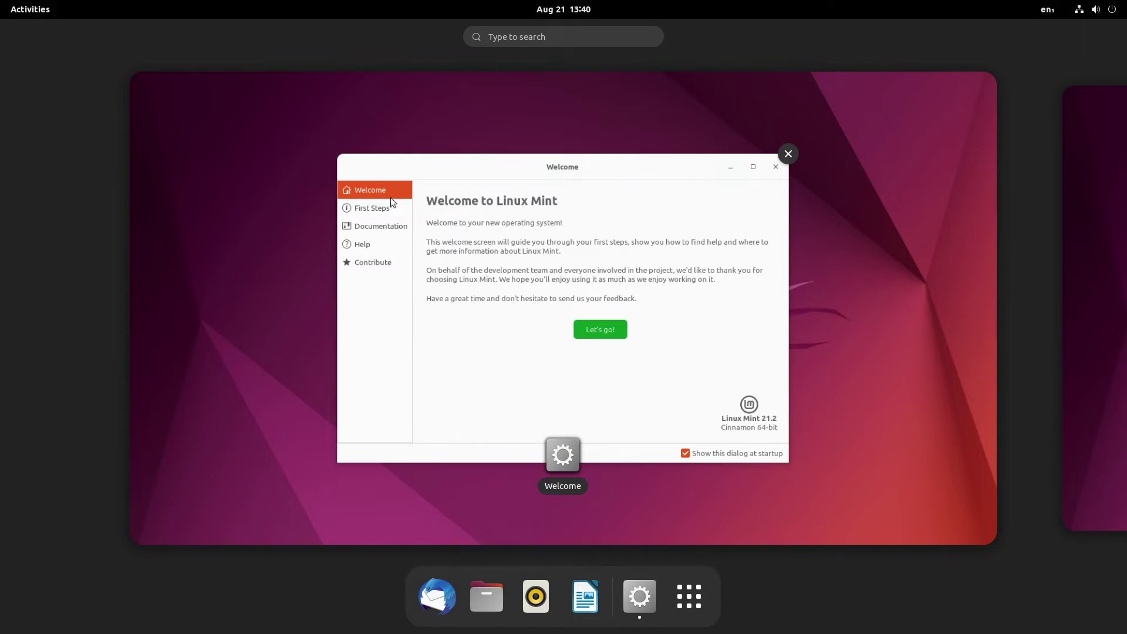
{"action": "left_click_drag", "start_coordinate": [302, 128], "coordinate": [710, 129]}
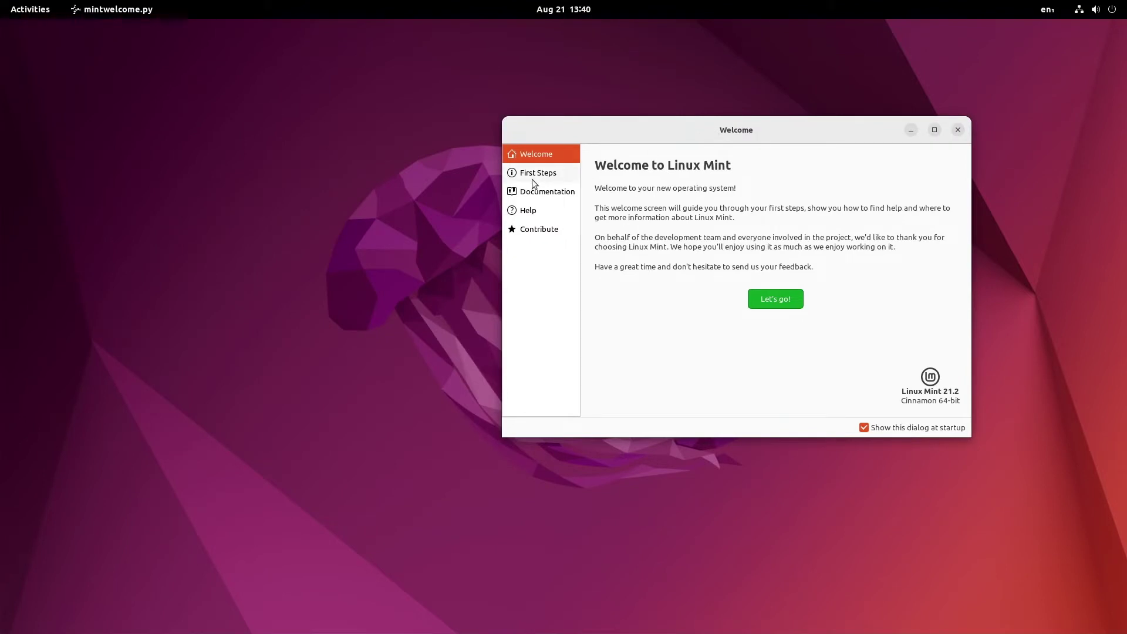
Step: Launch Driver Manager from the First Steps page and move its window beside the Welcome window
{"action": "left_click", "coordinate": [537, 175]}
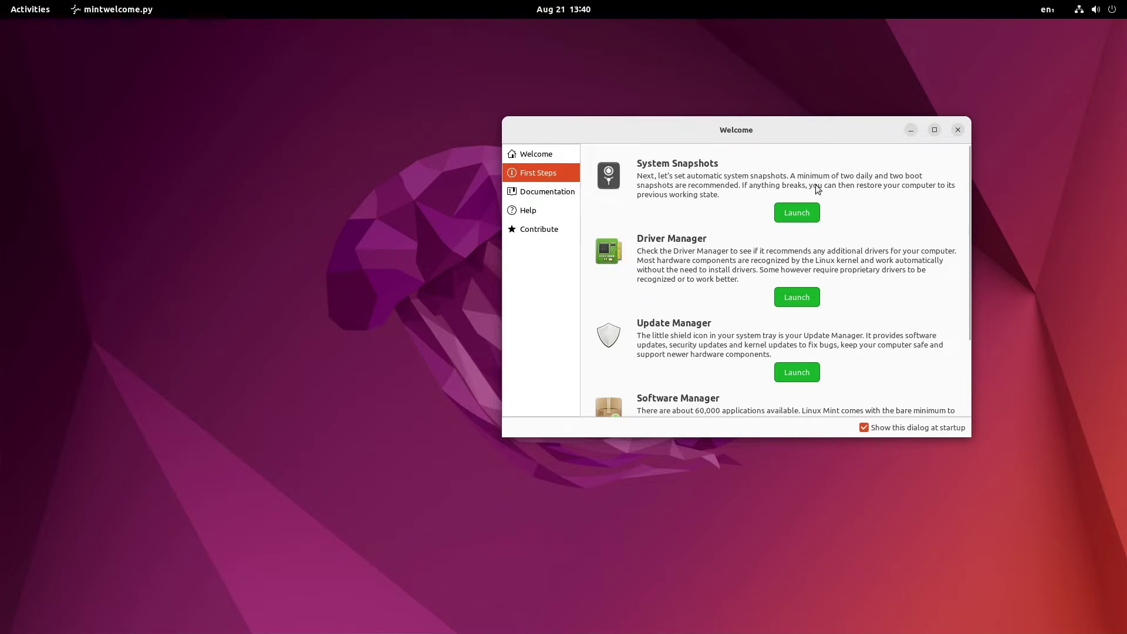
{"action": "left_click", "coordinate": [796, 297]}
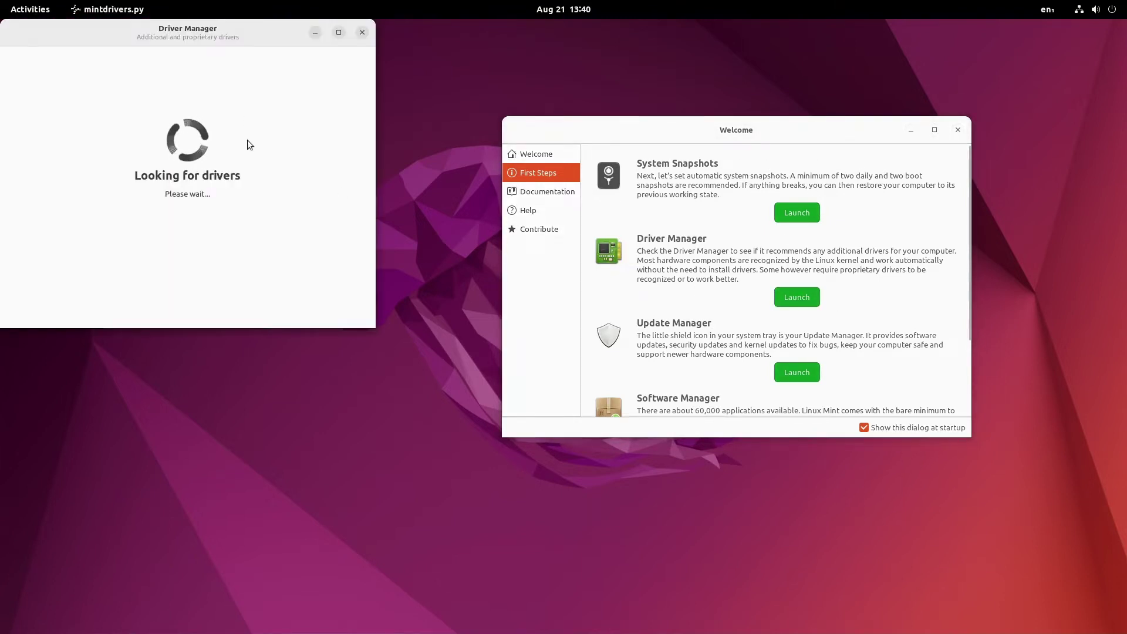
{"action": "left_click_drag", "start_coordinate": [152, 31], "coordinate": [219, 86]}
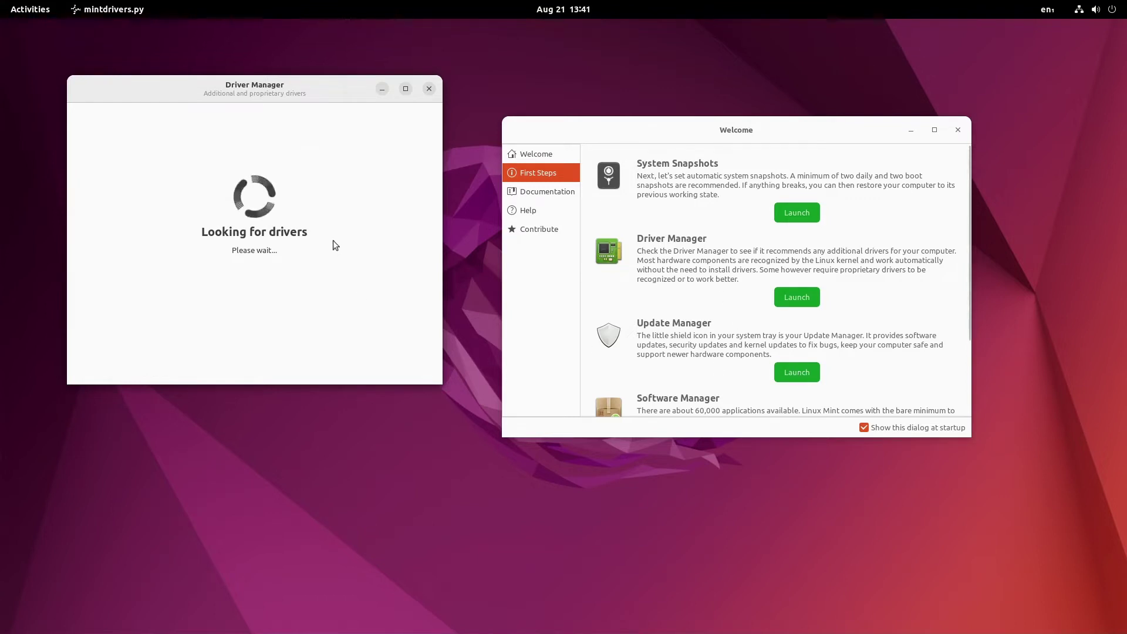
Step: Launch Update Manager from First Steps, accept its introduction, and move its window off Driver Manager
{"action": "left_click", "coordinate": [797, 376]}
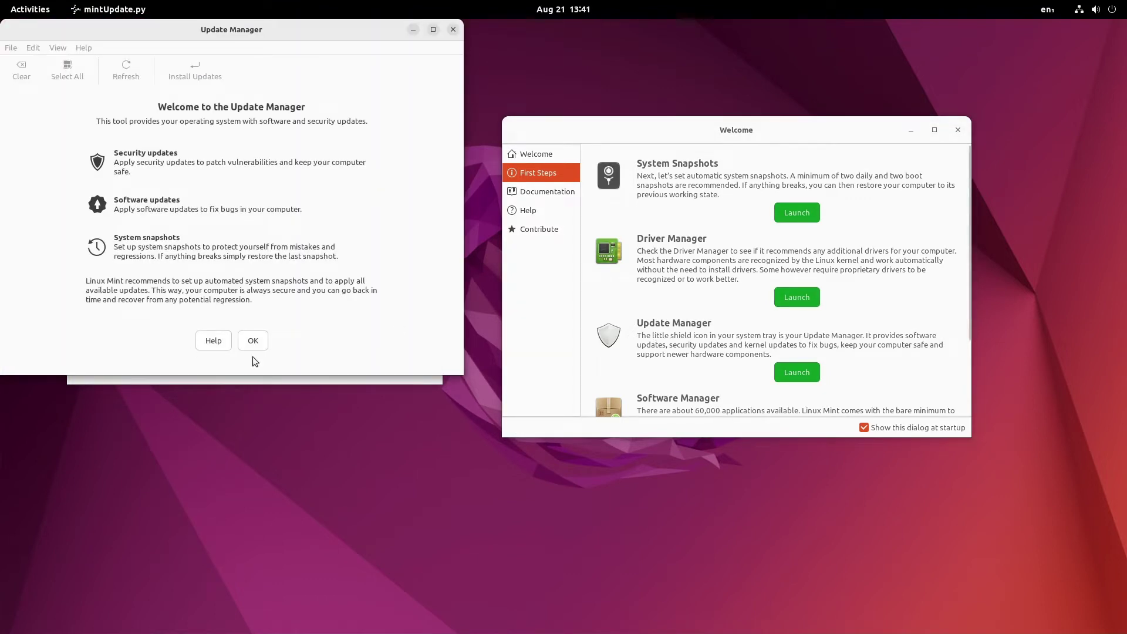
{"action": "left_click", "coordinate": [253, 342]}
{"action": "left_click_drag", "start_coordinate": [421, 116], "coordinate": [736, 188]}
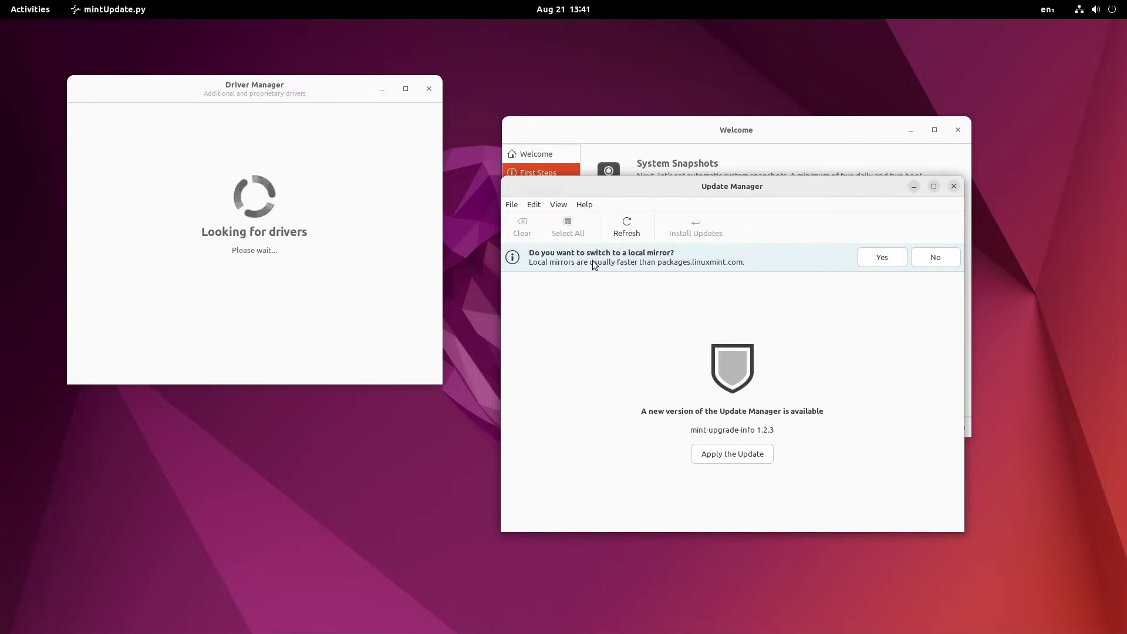
Step: Accept the offer to switch to a local mirror and authenticate Software Sources with the account password
{"action": "left_click", "coordinate": [881, 257]}
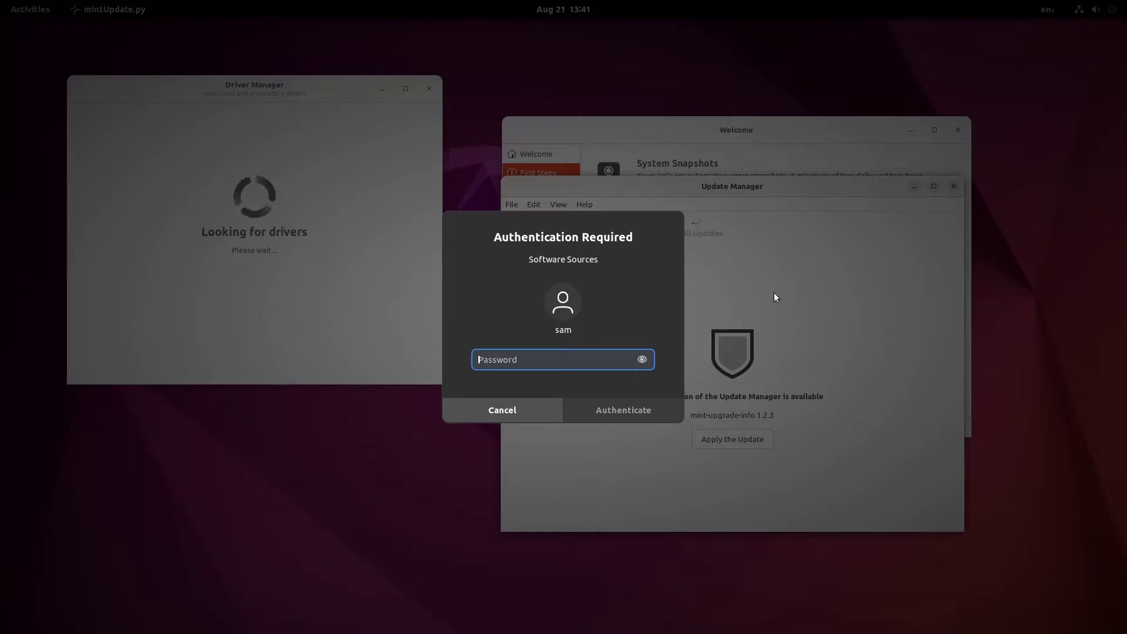
{"action": "type", "text": "*****"}
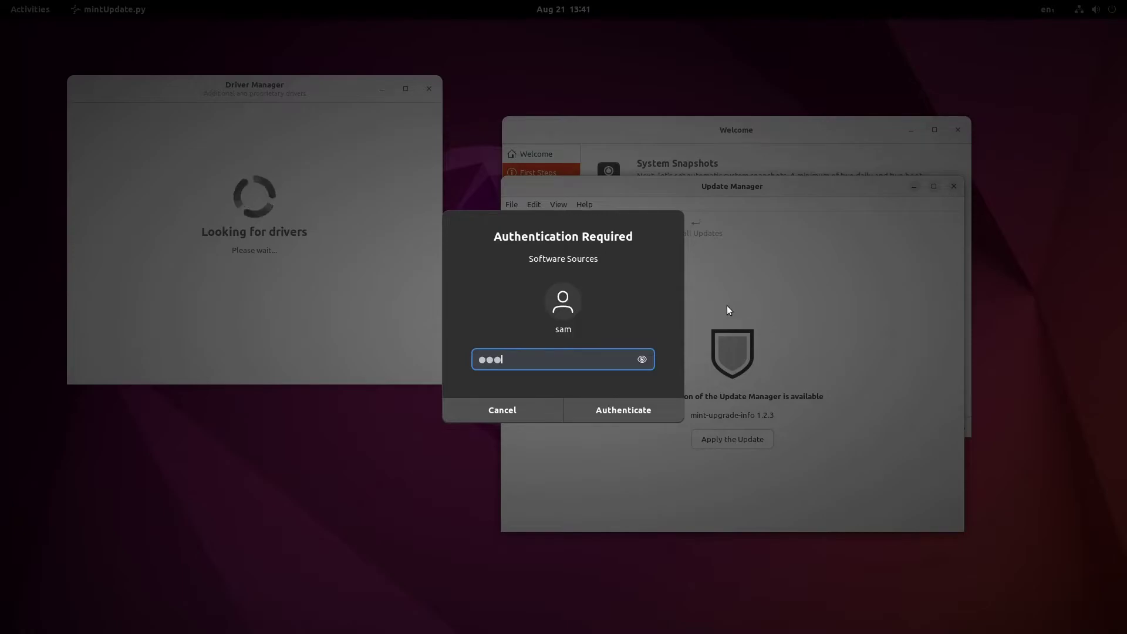
{"action": "type", "text": "***"}
{"action": "key", "text": "Return"}
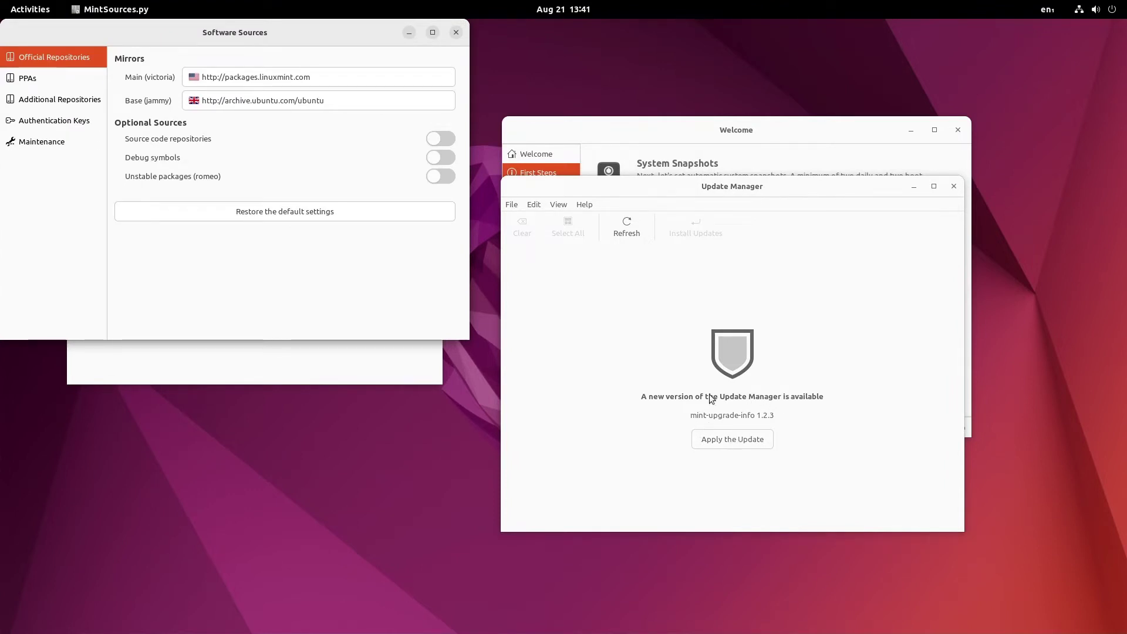
Step: Try to apply the mint-upgrade-info 1.2.3 update in Update Manager
{"action": "left_click", "coordinate": [740, 440]}
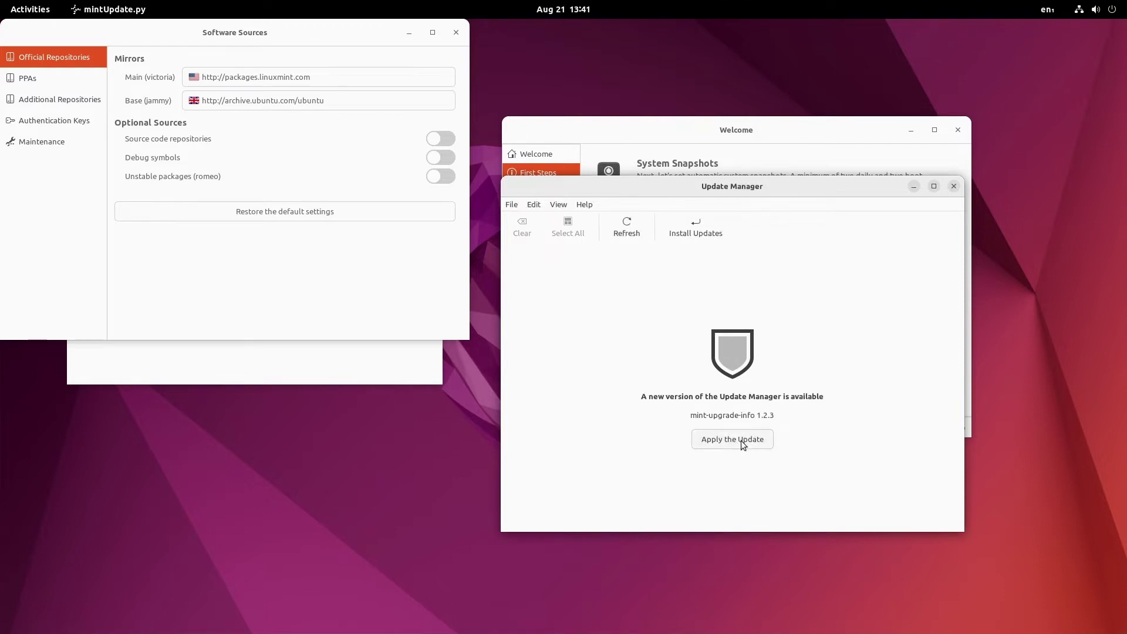
{"action": "left_click_drag", "start_coordinate": [683, 185], "coordinate": [742, 191]}
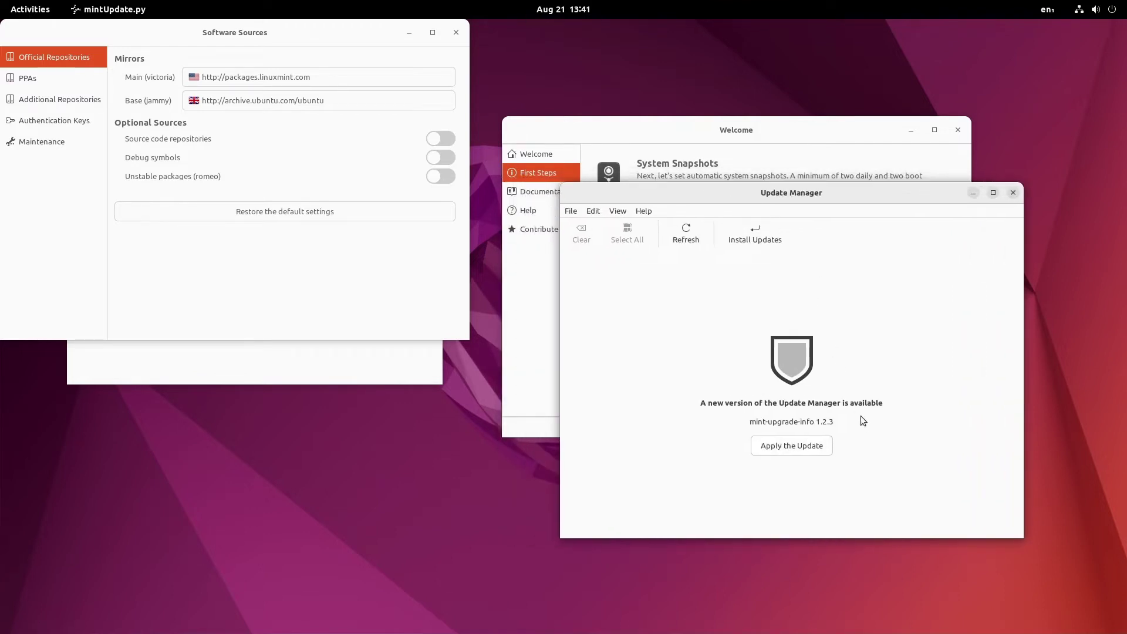
{"action": "left_click", "coordinate": [798, 449]}
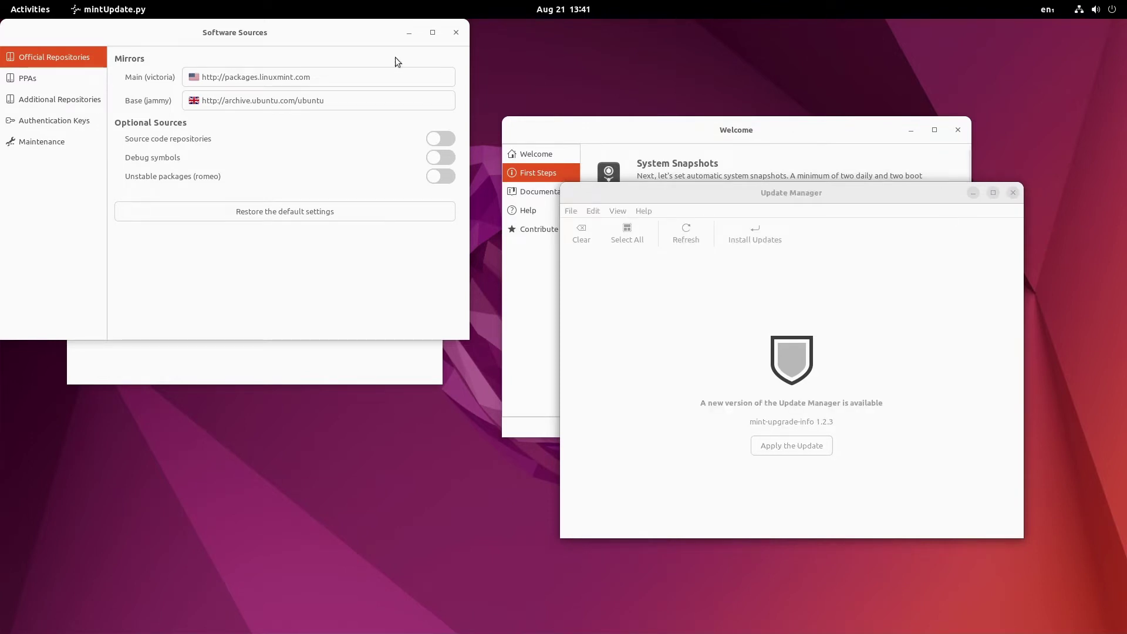
Step: Review the PPAs, Additional Repositories, Authentication Keys and Maintenance sections of Software Sources
{"action": "left_click_drag", "start_coordinate": [209, 36], "coordinate": [209, 70]}
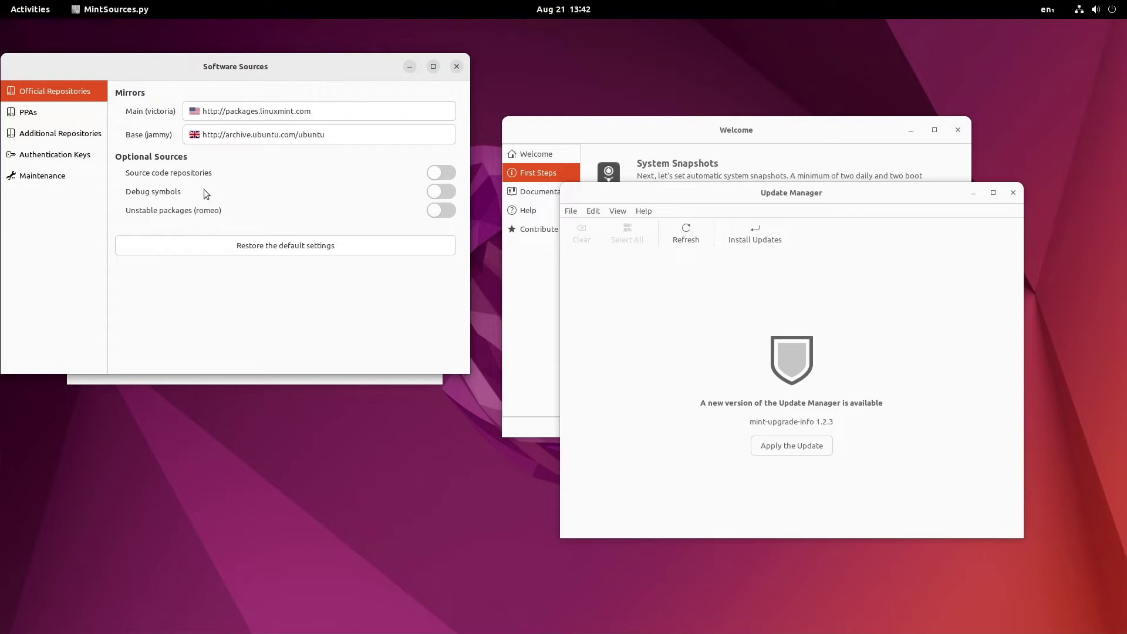
{"action": "left_click", "coordinate": [34, 117]}
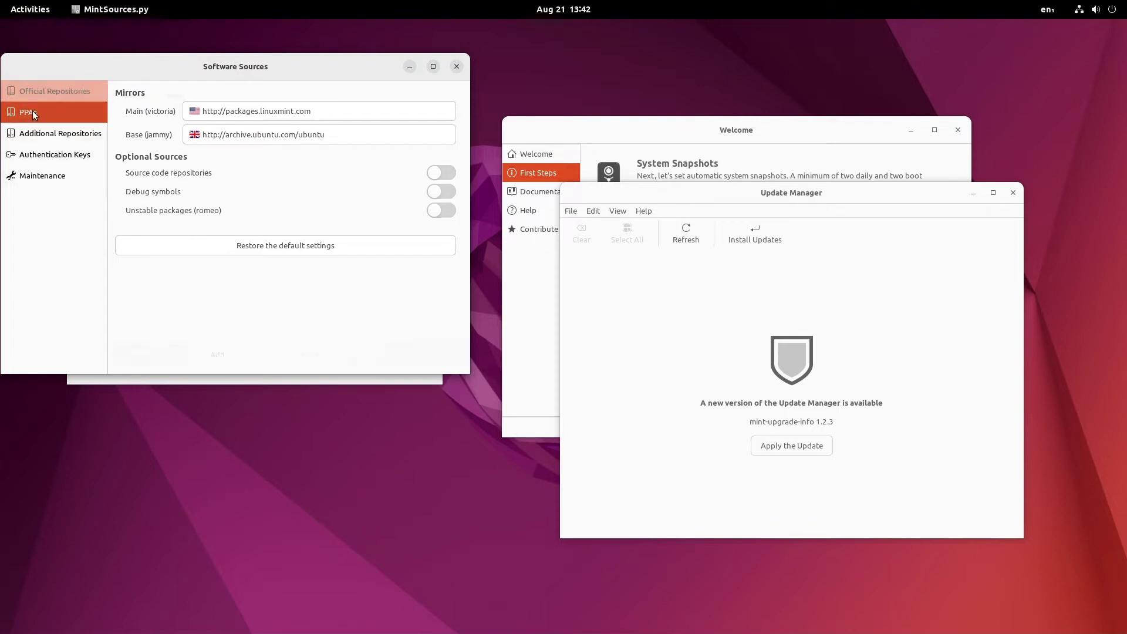
{"action": "left_click", "coordinate": [41, 138]}
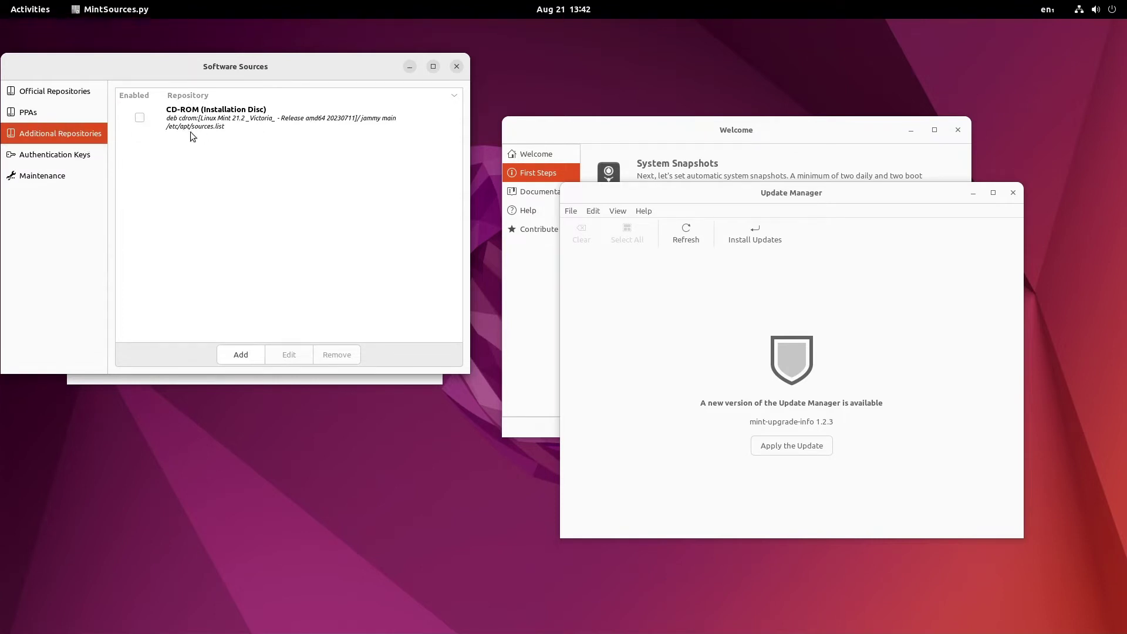
{"action": "left_click", "coordinate": [56, 156]}
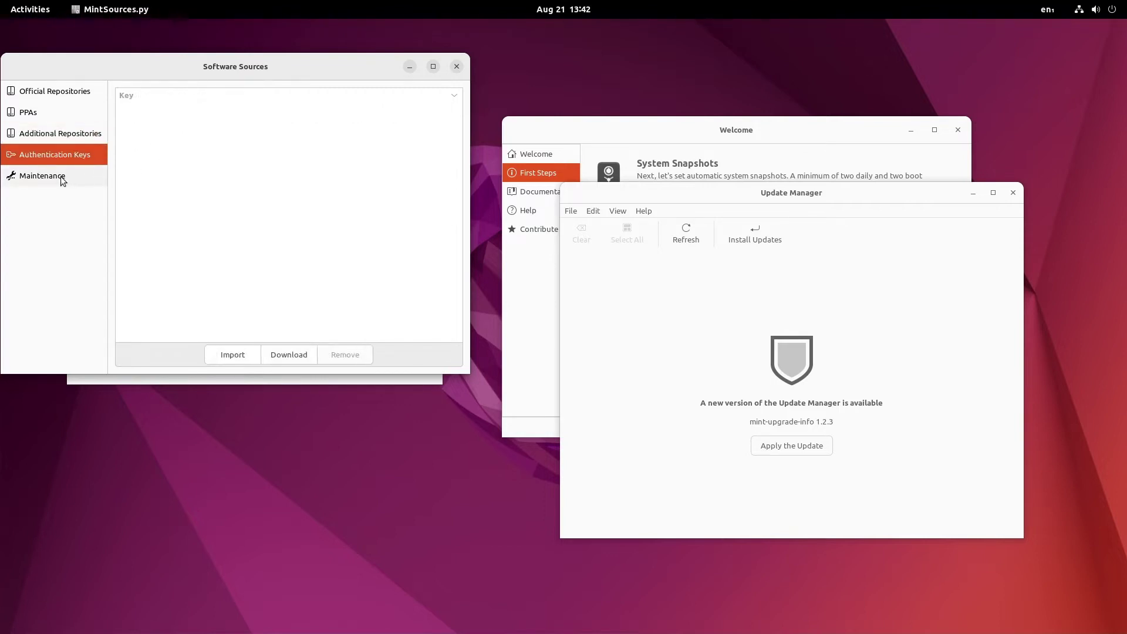
{"action": "left_click", "coordinate": [43, 176]}
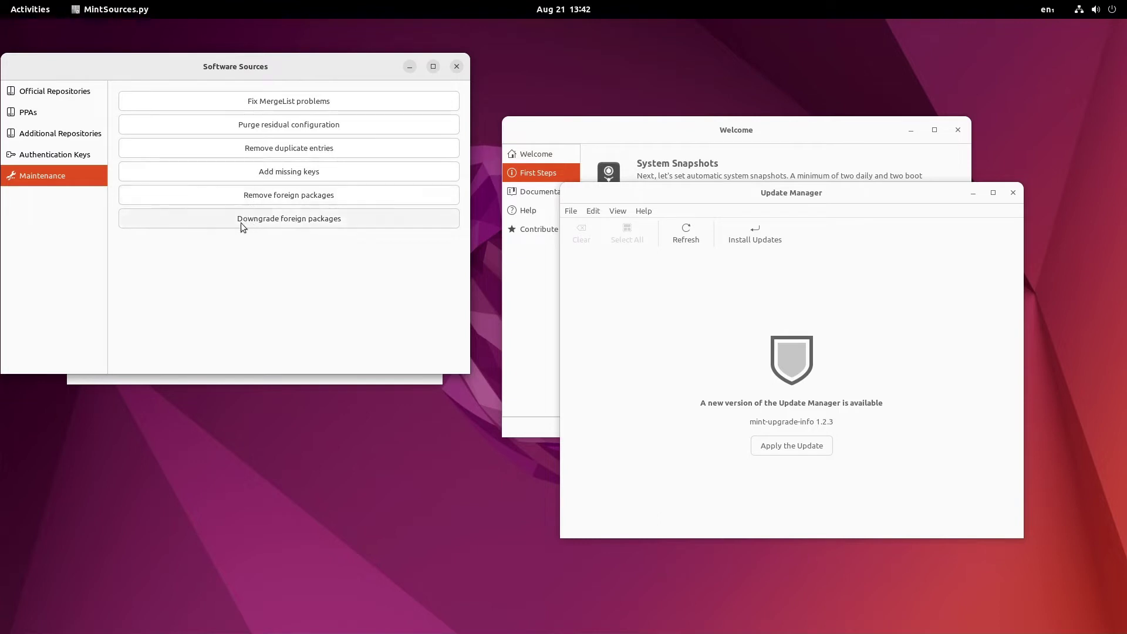
Step: Check the download and import options for authentication keys, cancelling the import file selection
{"action": "left_click", "coordinate": [58, 154]}
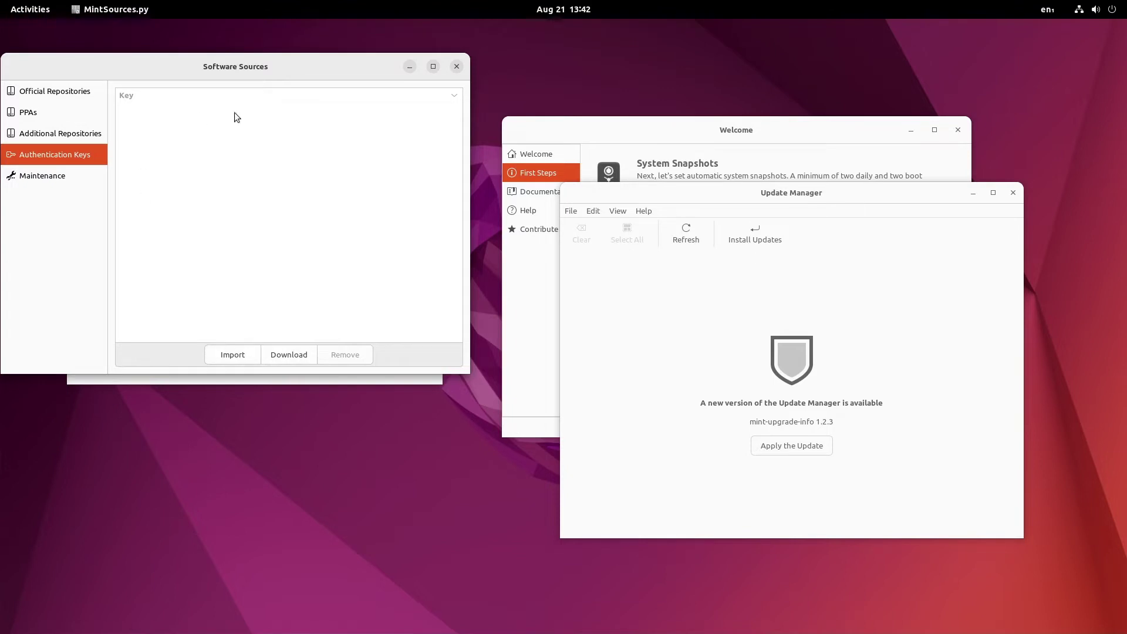
{"action": "left_click", "coordinate": [283, 357]}
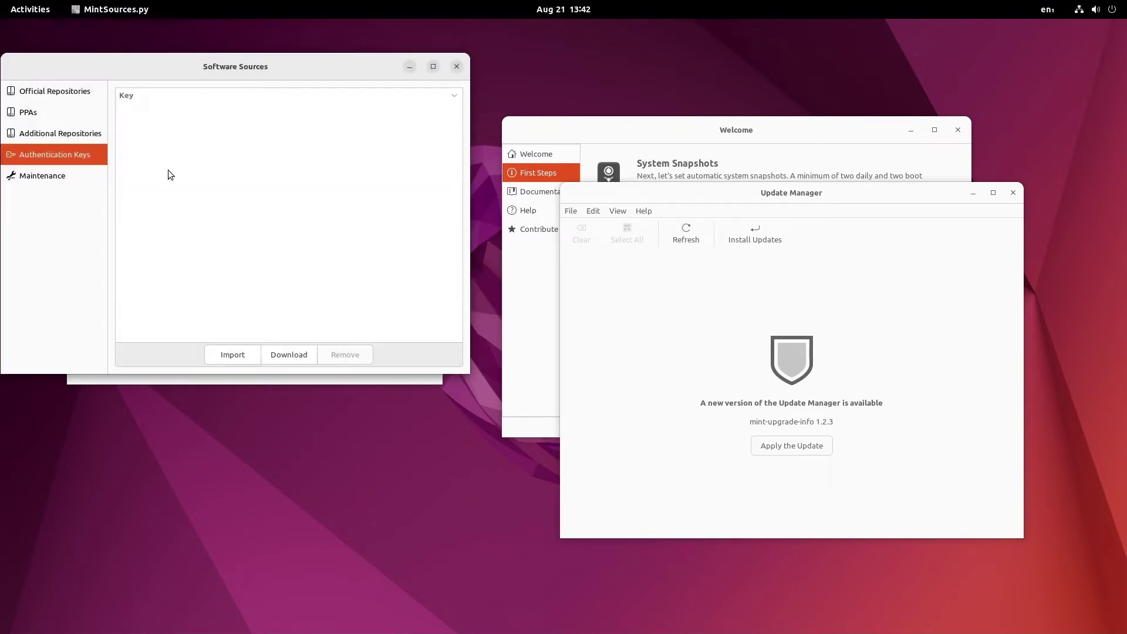
{"action": "left_click", "coordinate": [232, 356]}
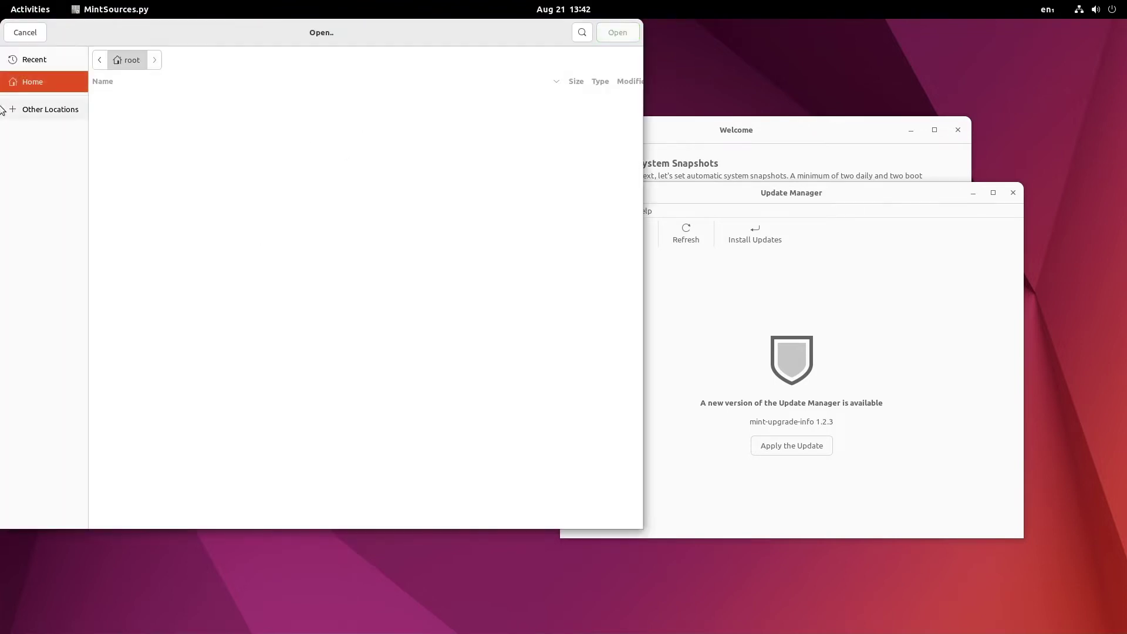
{"action": "left_click", "coordinate": [18, 34]}
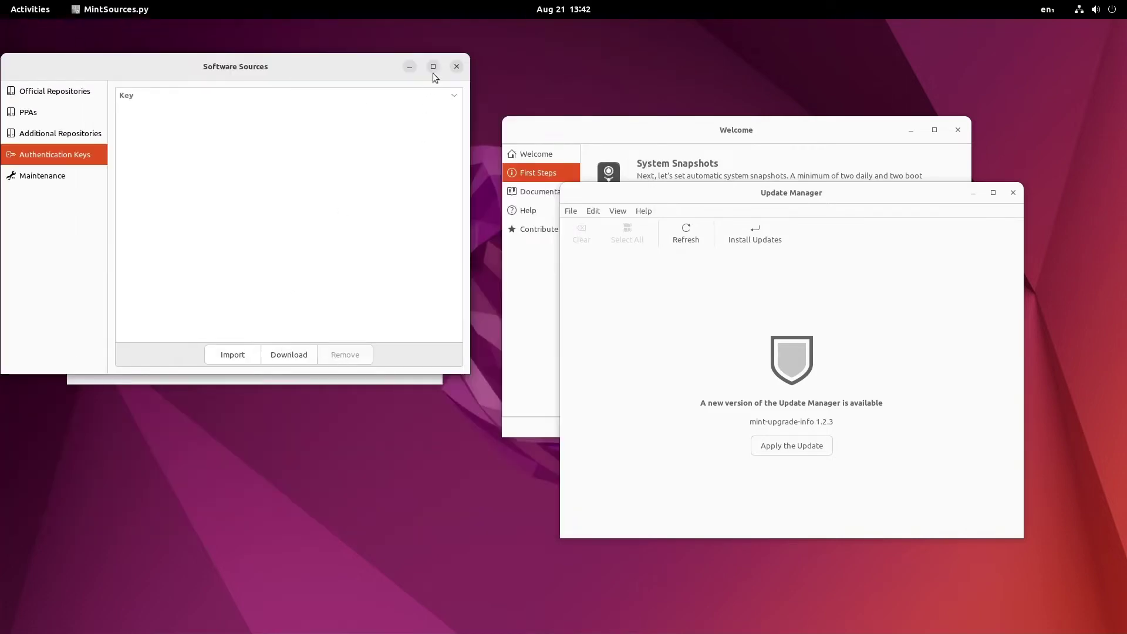
Step: Close Software Sources and Driver Manager
{"action": "left_click", "coordinate": [457, 66]}
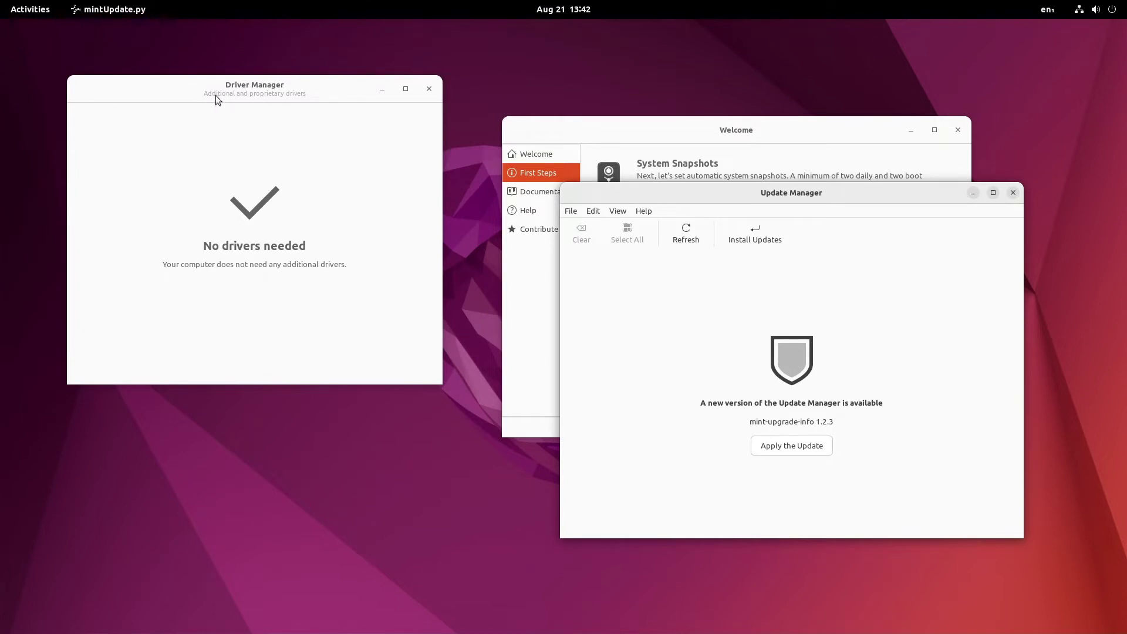
{"action": "left_click_drag", "start_coordinate": [216, 101], "coordinate": [198, 108]}
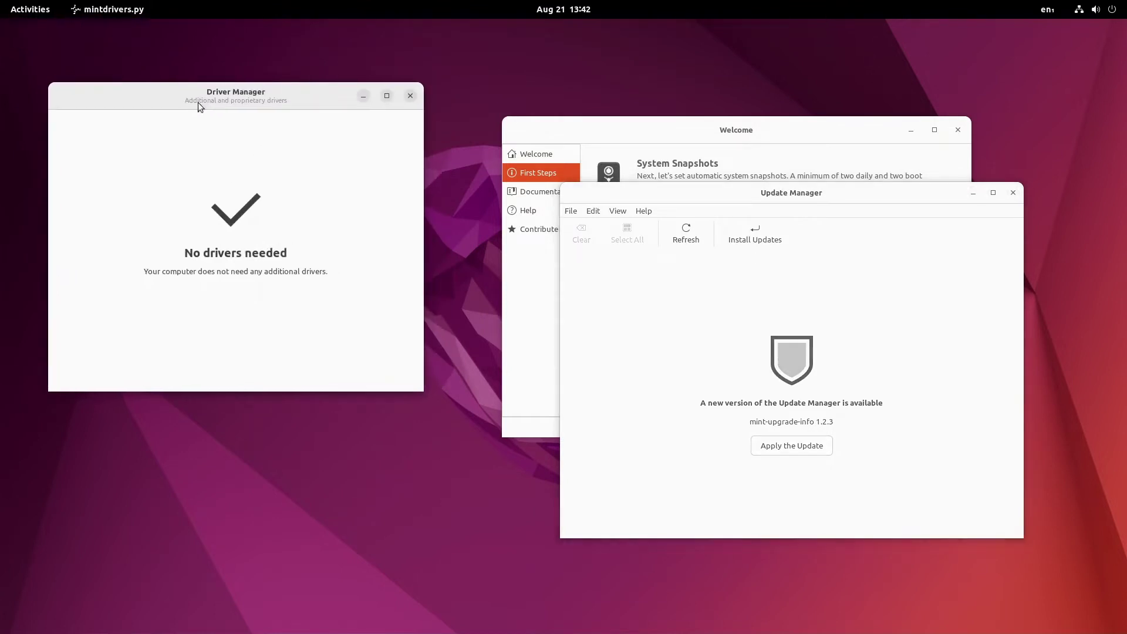
{"action": "left_click", "coordinate": [410, 97]}
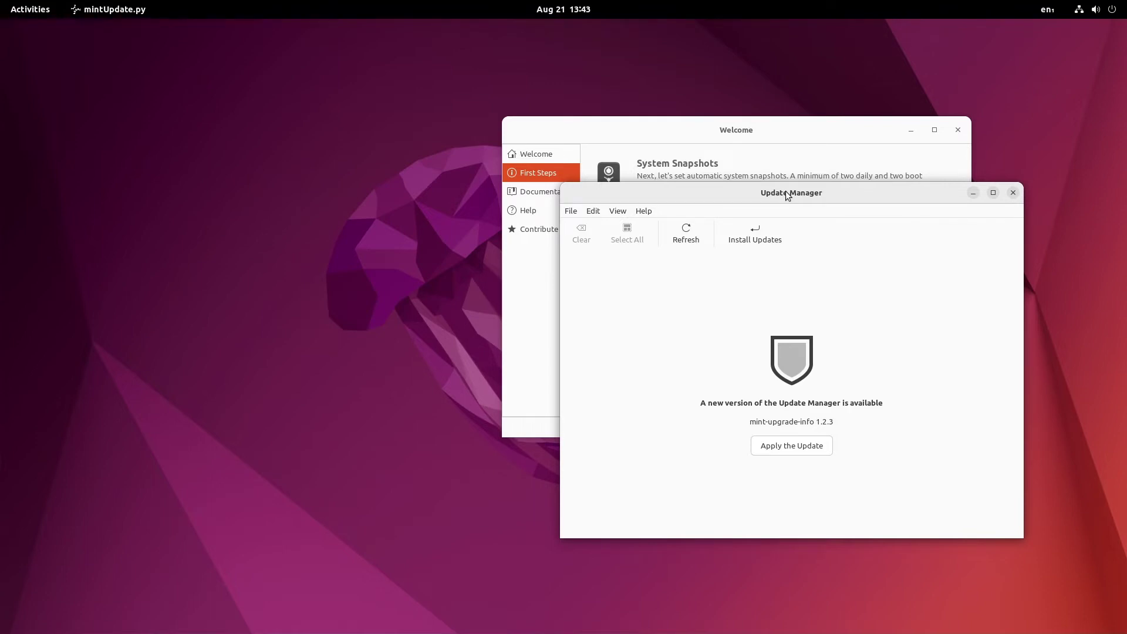
Step: Retry the pending Update Manager update using both the apply and install options, moving its window off Welcome
{"action": "left_click", "coordinate": [796, 446]}
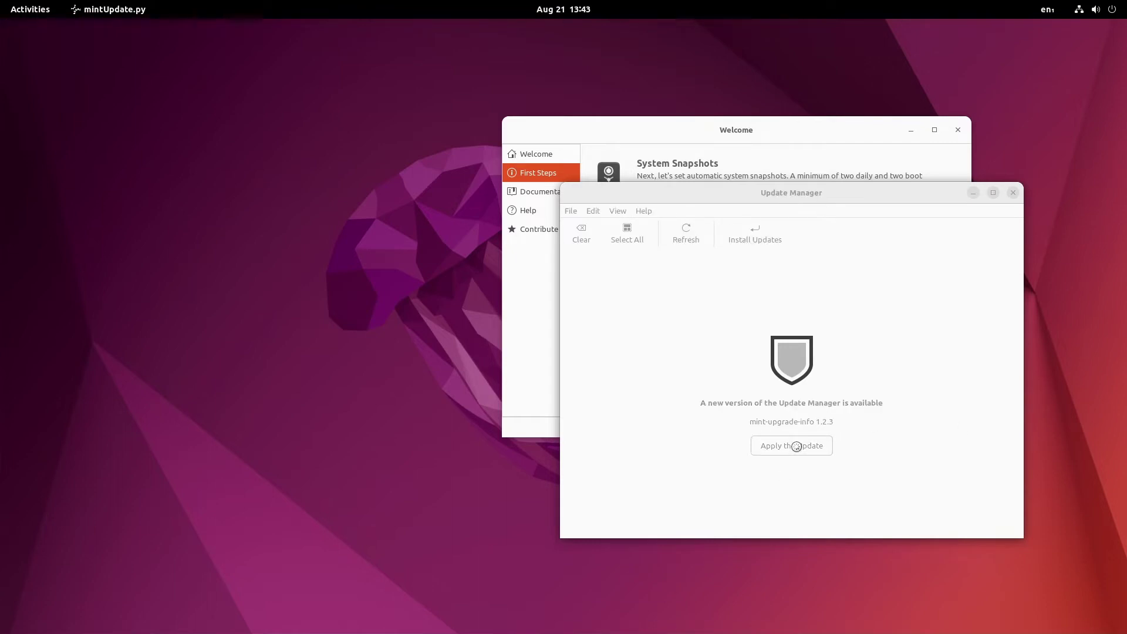
{"action": "left_click", "coordinate": [797, 450]}
{"action": "left_click", "coordinate": [755, 230]}
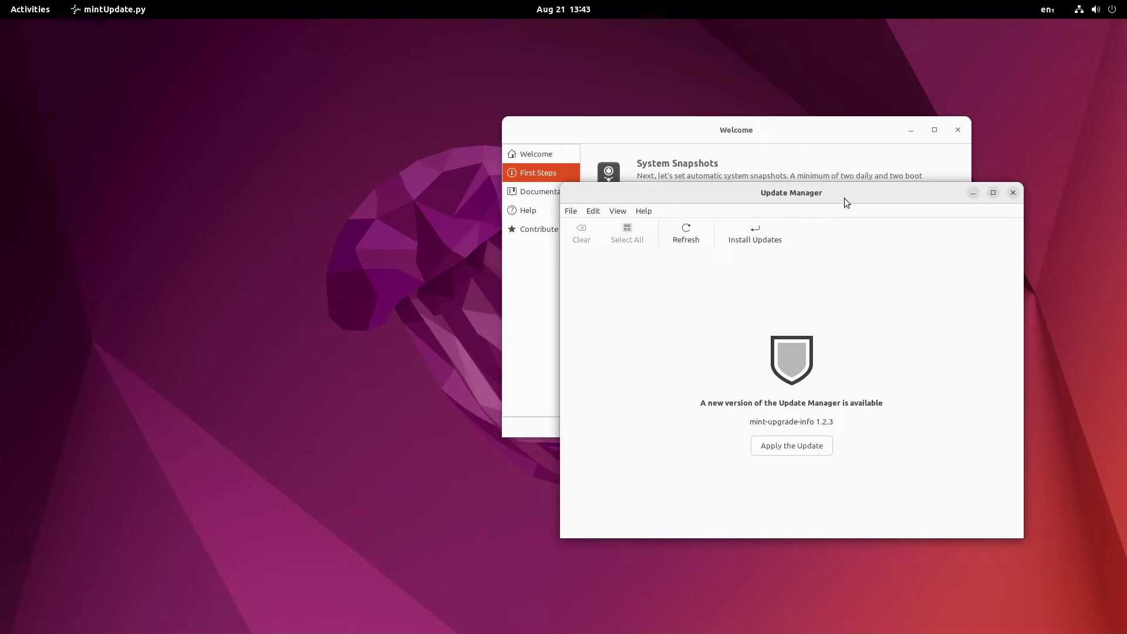
{"action": "left_click_drag", "start_coordinate": [836, 192], "coordinate": [281, 118]}
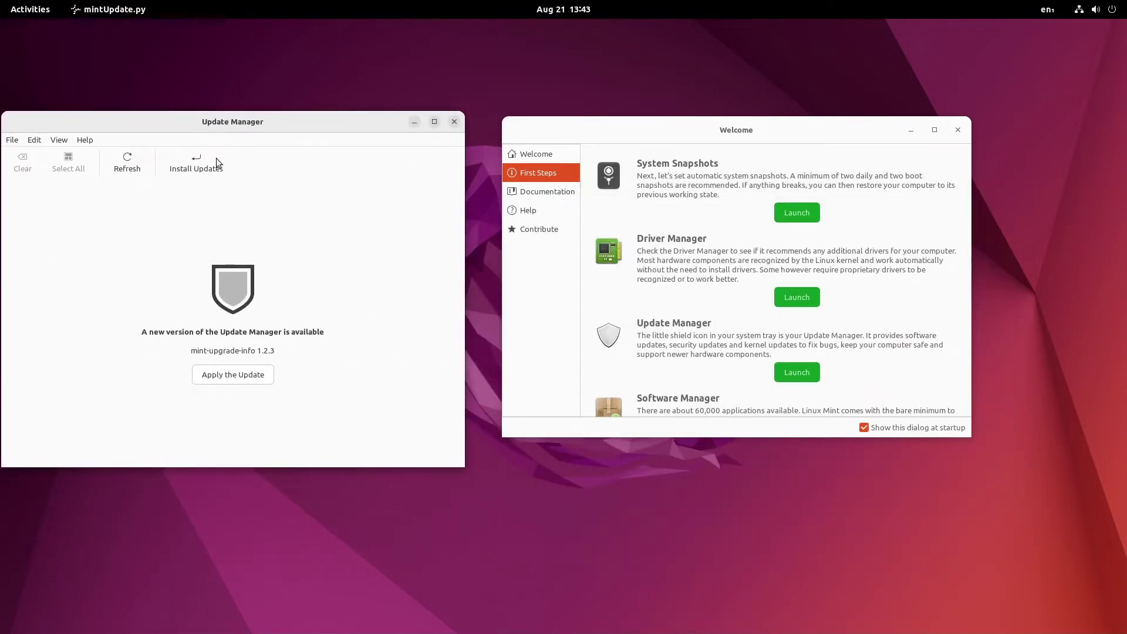
{"action": "left_click", "coordinate": [217, 162]}
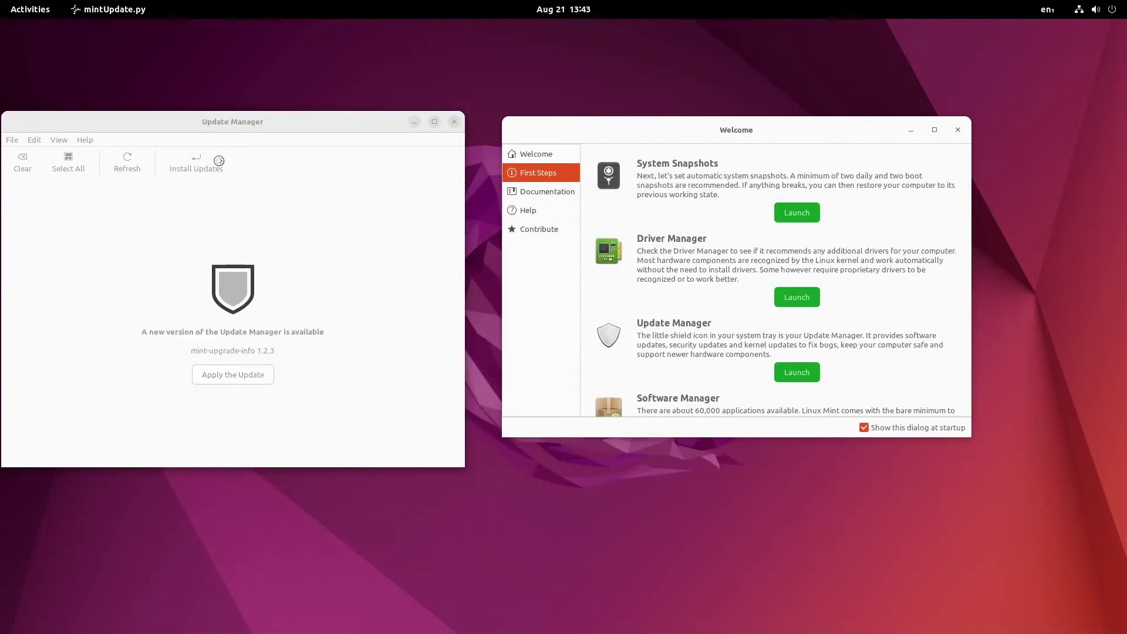
Step: Close Update Manager and show the Software Manager and Firewall entries in First Steps
{"action": "left_click", "coordinate": [453, 122]}
{"action": "scroll", "coordinate": [725, 367], "scroll_direction": "down", "scroll_amount": 3}
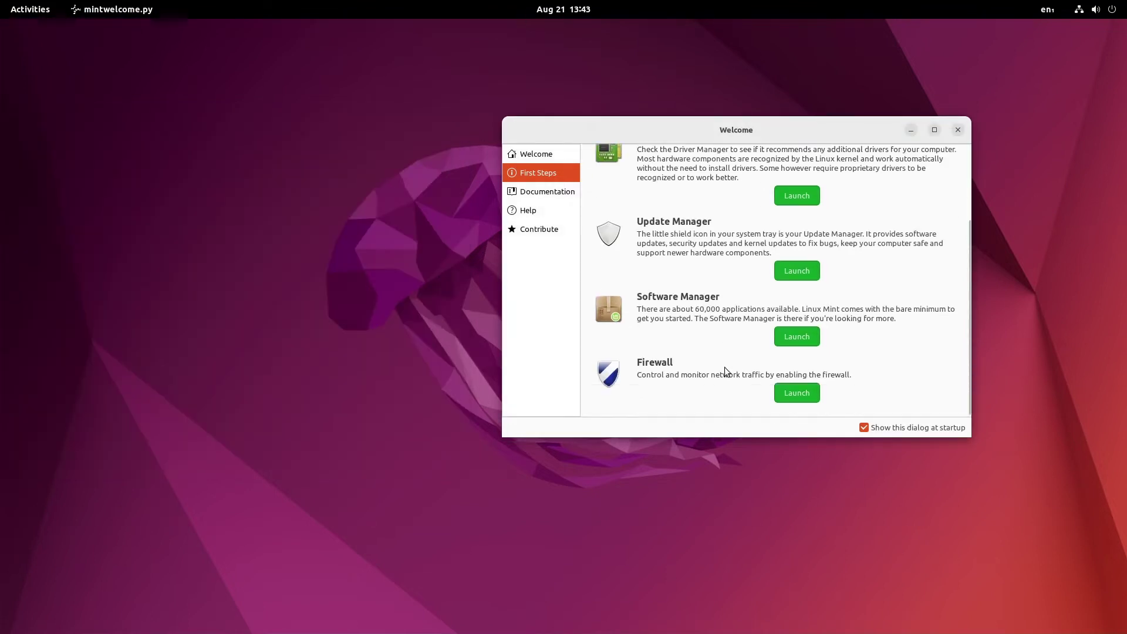
Step: Launch Software Manager from First Steps and move its window beside Welcome
{"action": "left_click", "coordinate": [787, 338]}
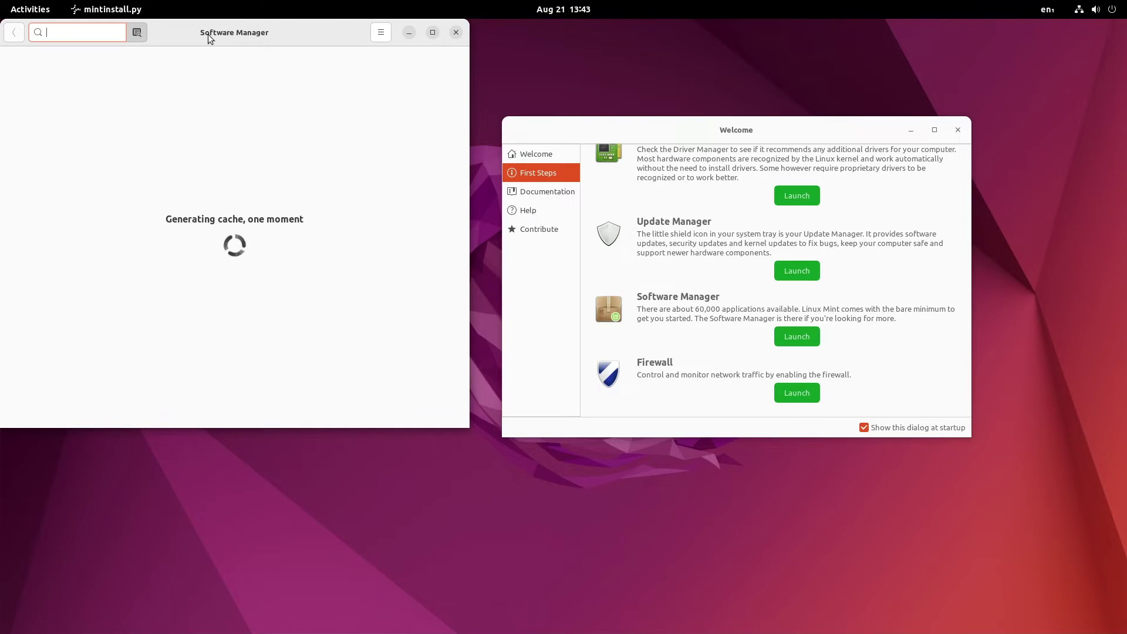
{"action": "left_click_drag", "start_coordinate": [210, 39], "coordinate": [231, 84]}
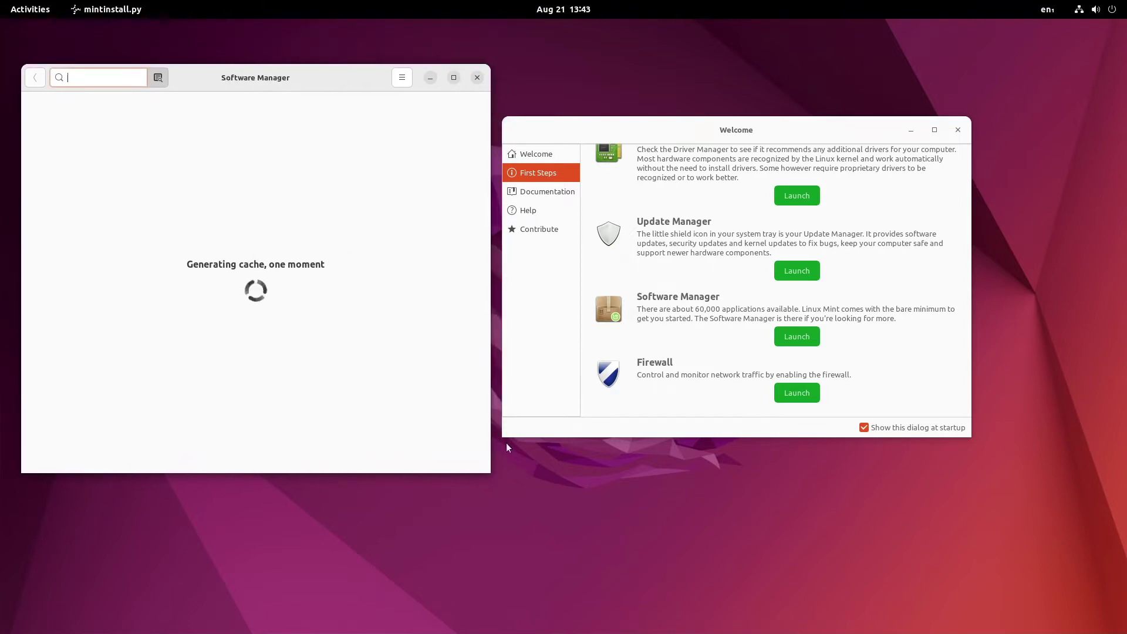
Step: Look through the pages of installed applications, opening Library for a brief look and closing it
{"action": "left_click", "coordinate": [30, 9]}
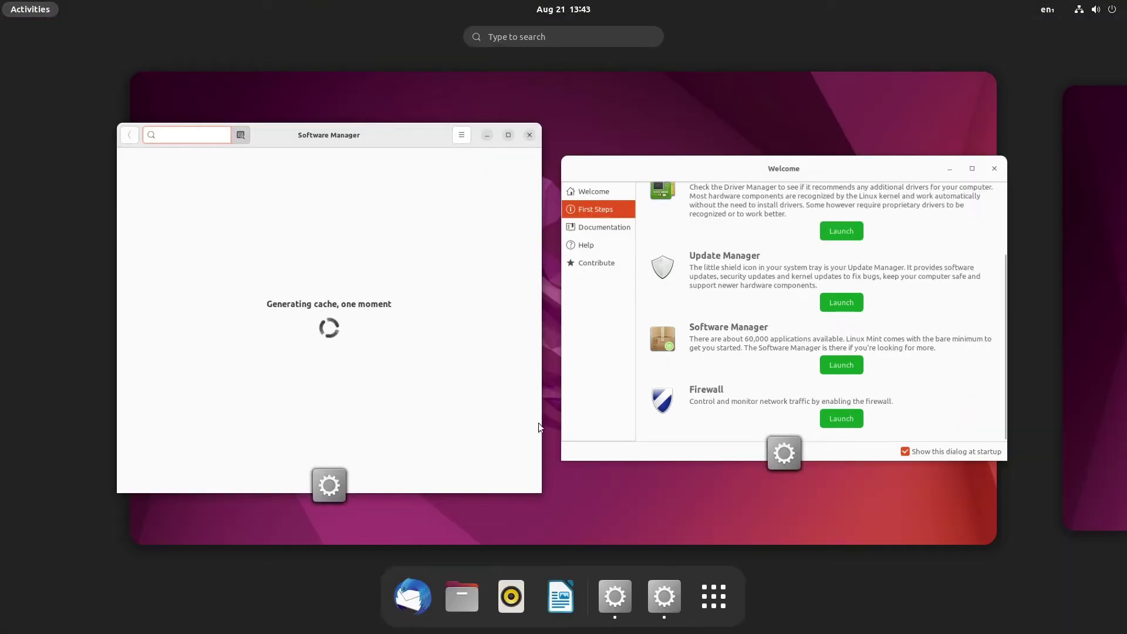
{"action": "left_click", "coordinate": [724, 597]}
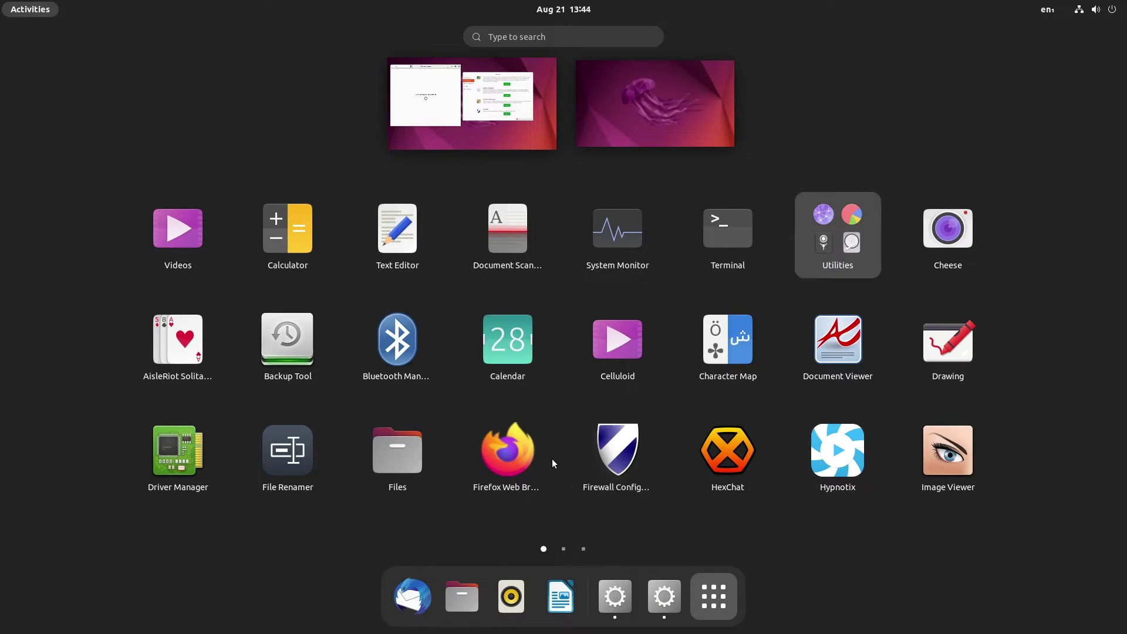
{"action": "scroll", "coordinate": [552, 461], "scroll_direction": "down", "scroll_amount": 1}
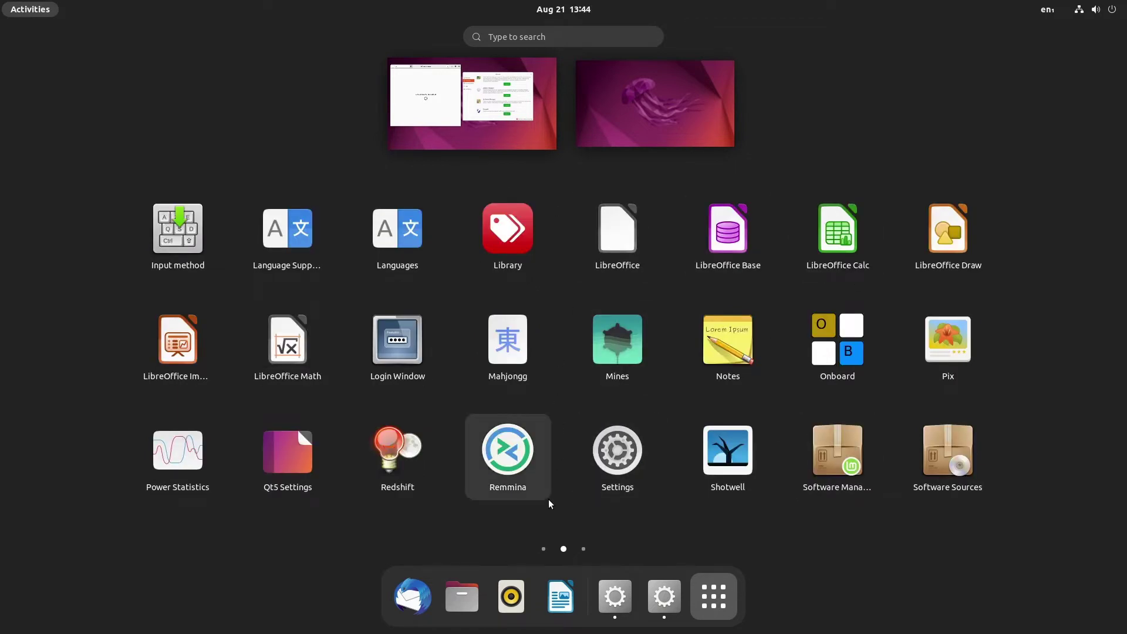
{"action": "scroll", "coordinate": [548, 499], "scroll_direction": "down", "scroll_amount": 1}
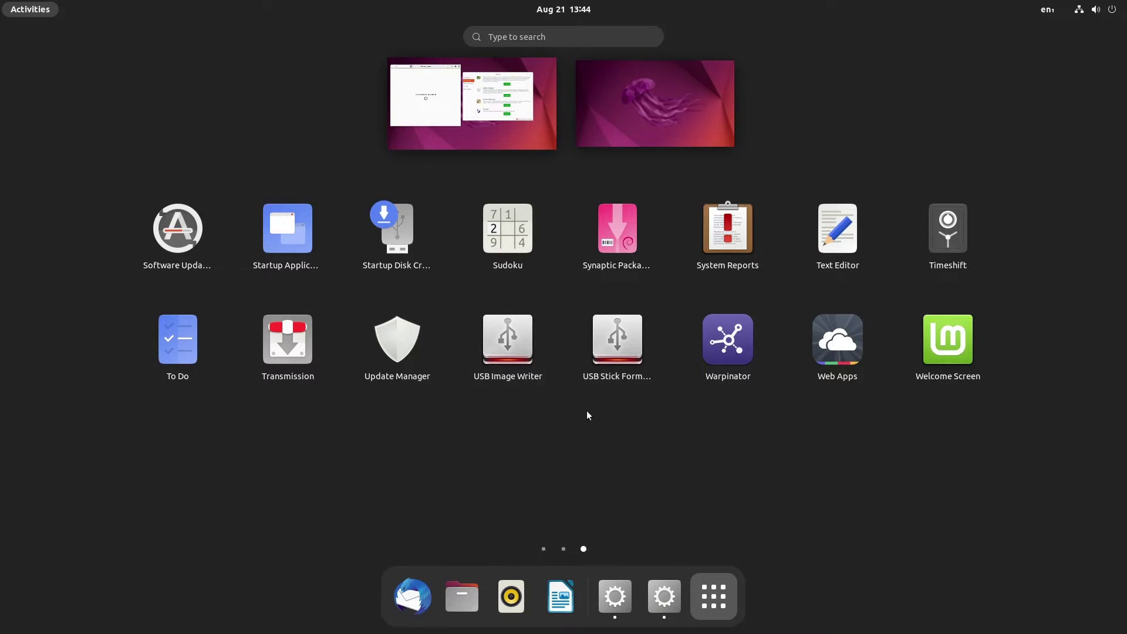
{"action": "scroll", "coordinate": [586, 410], "scroll_direction": "up", "scroll_amount": 1}
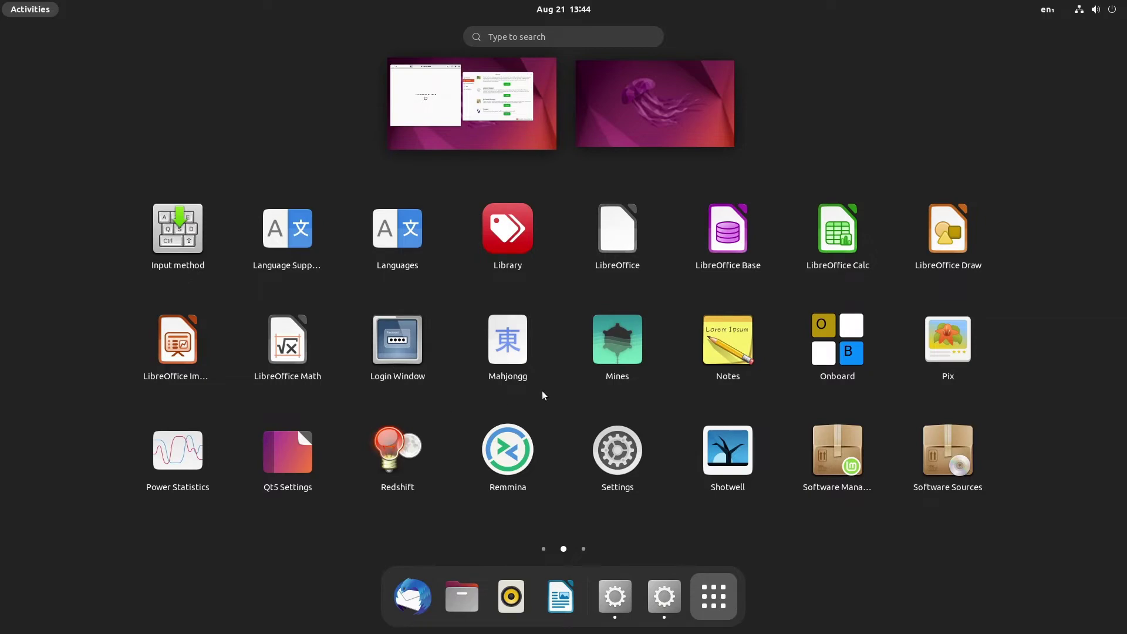
{"action": "left_click", "coordinate": [514, 234]}
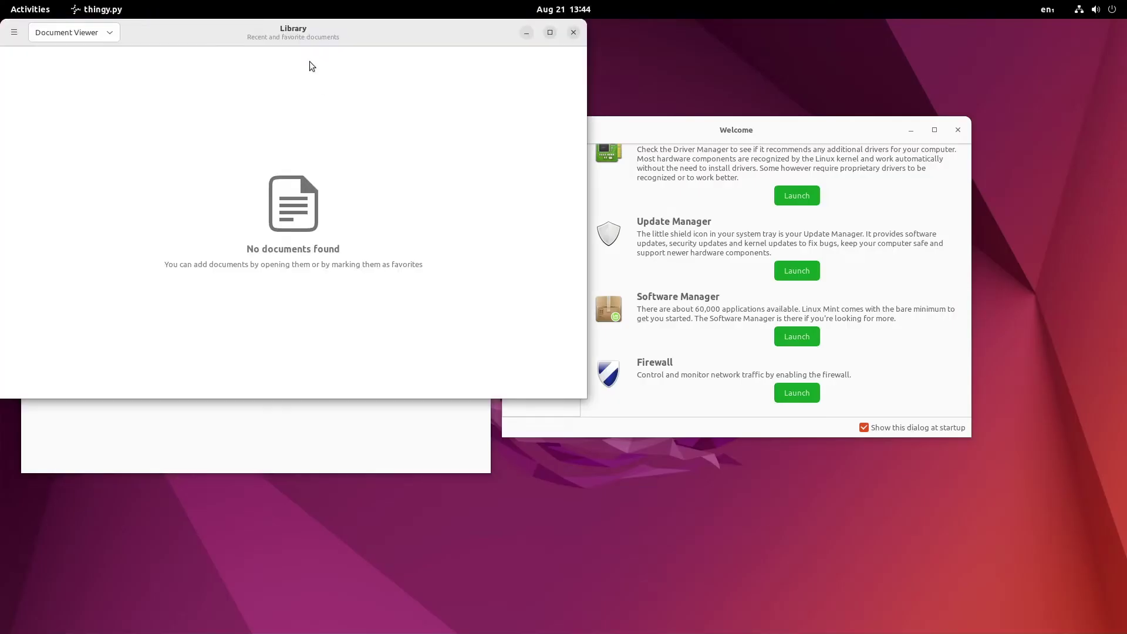
{"action": "left_click", "coordinate": [573, 33]}
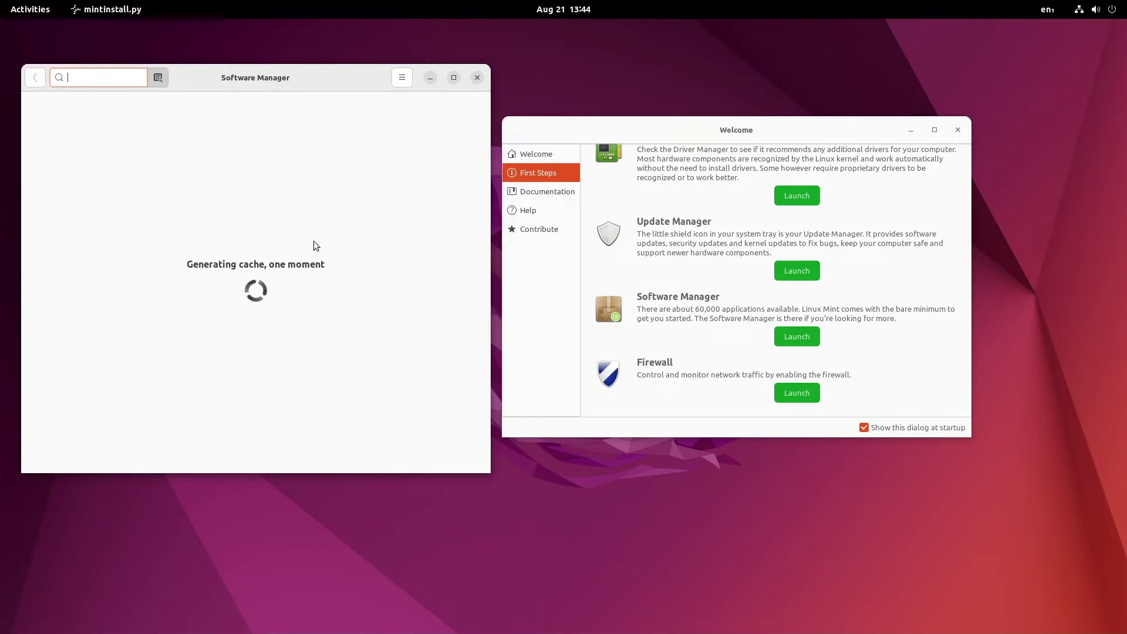
Step: Launch Firewall from First Steps, turn its status on, and move its window off Software Manager
{"action": "left_click", "coordinate": [796, 397]}
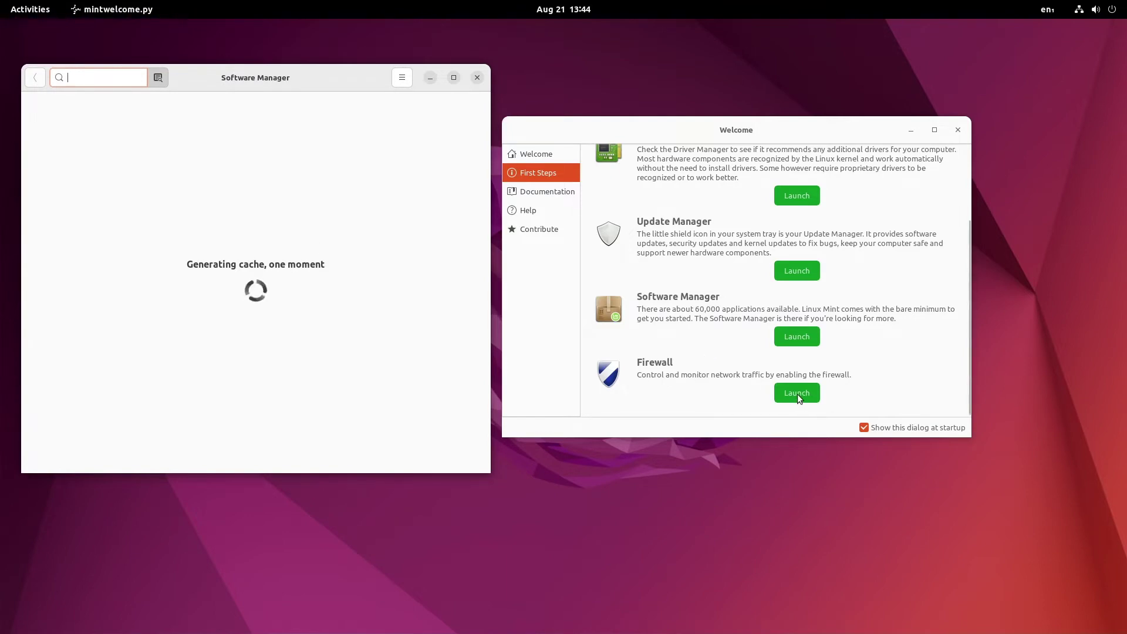
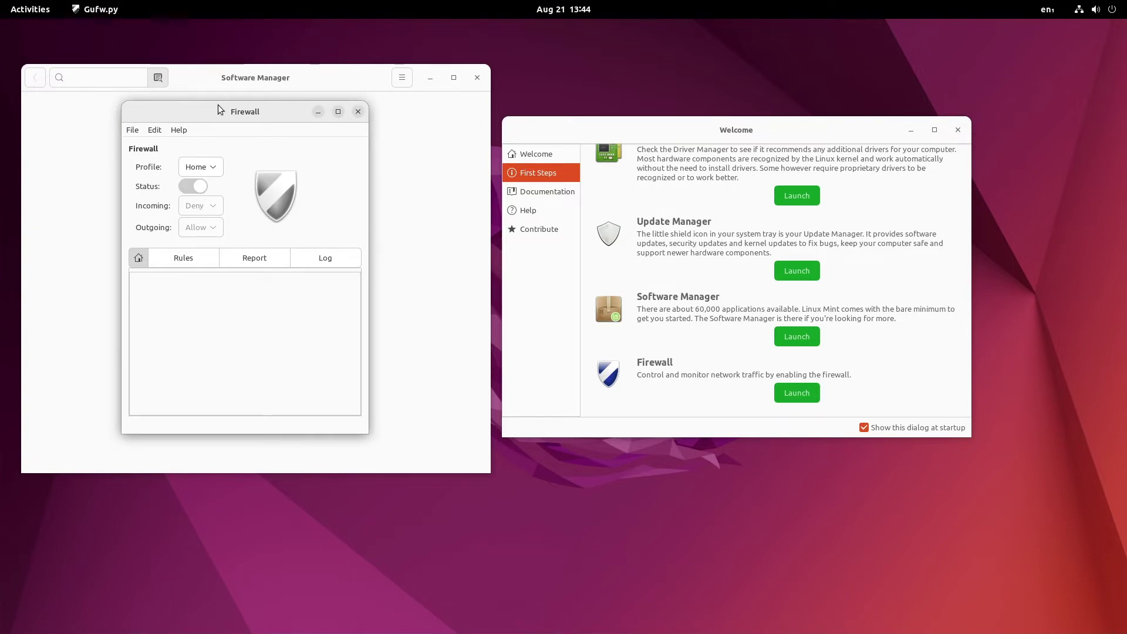
{"action": "left_click", "coordinate": [193, 186]}
{"action": "left_click_drag", "start_coordinate": [217, 108], "coordinate": [664, 263]}
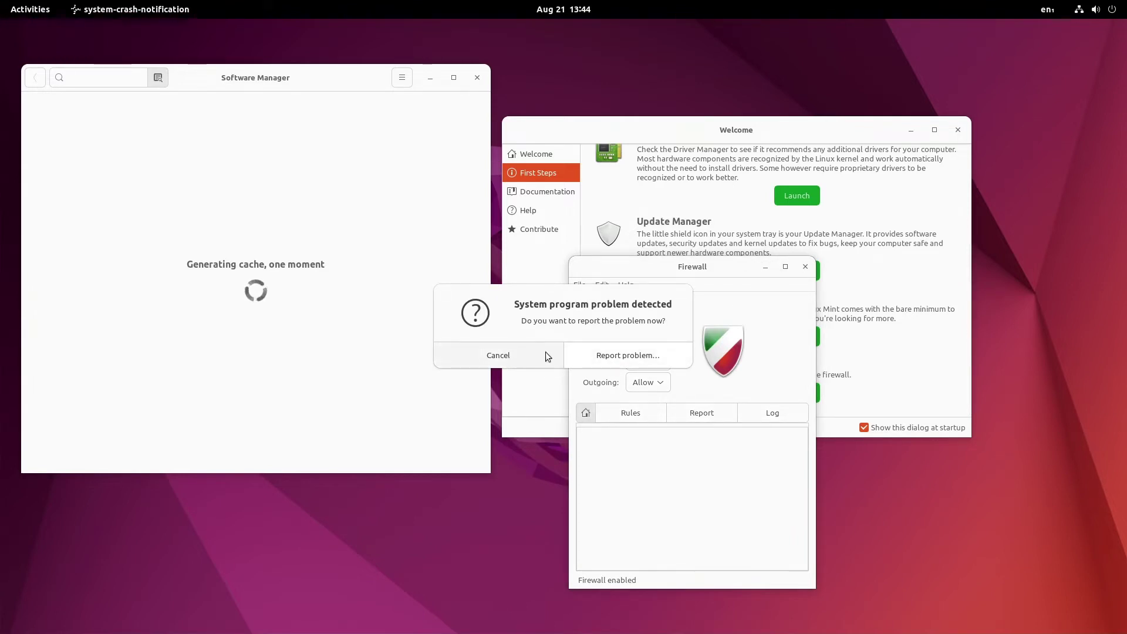
Step: Report the detected system program problem, authenticating with the account password, and close Firewall
{"action": "left_click", "coordinate": [620, 356]}
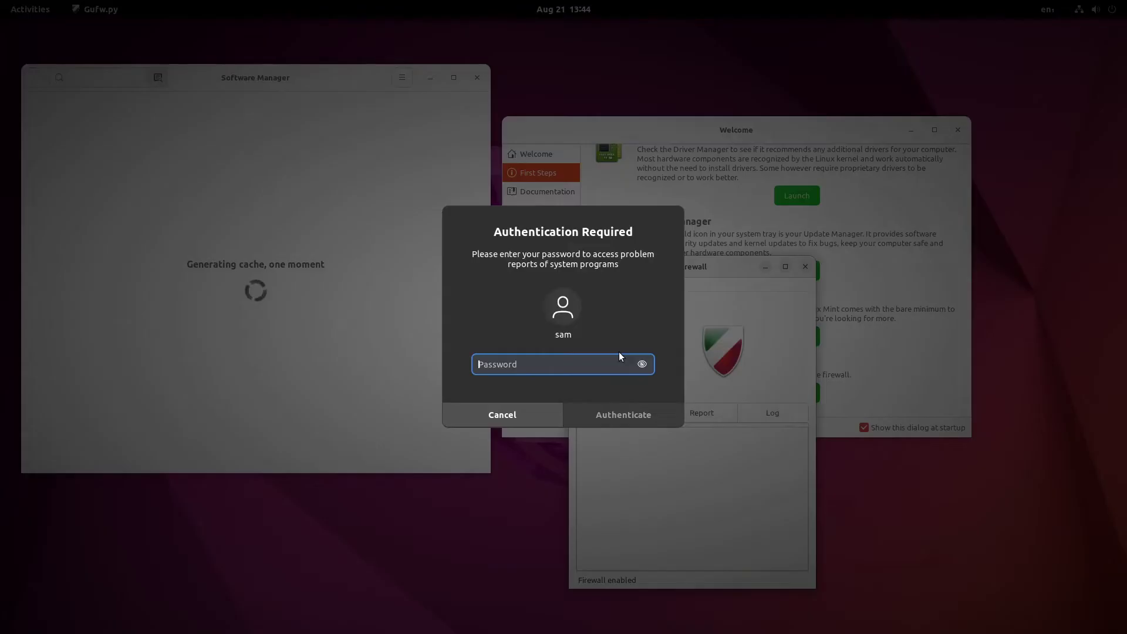
{"action": "type", "text": "******"}
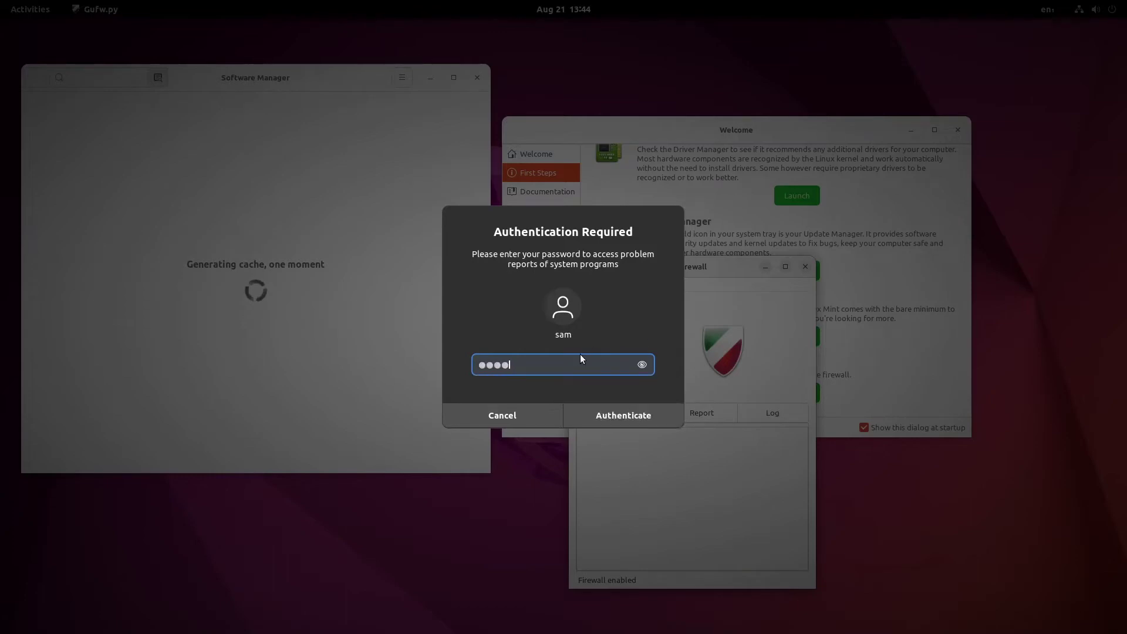
{"action": "key", "text": "Return"}
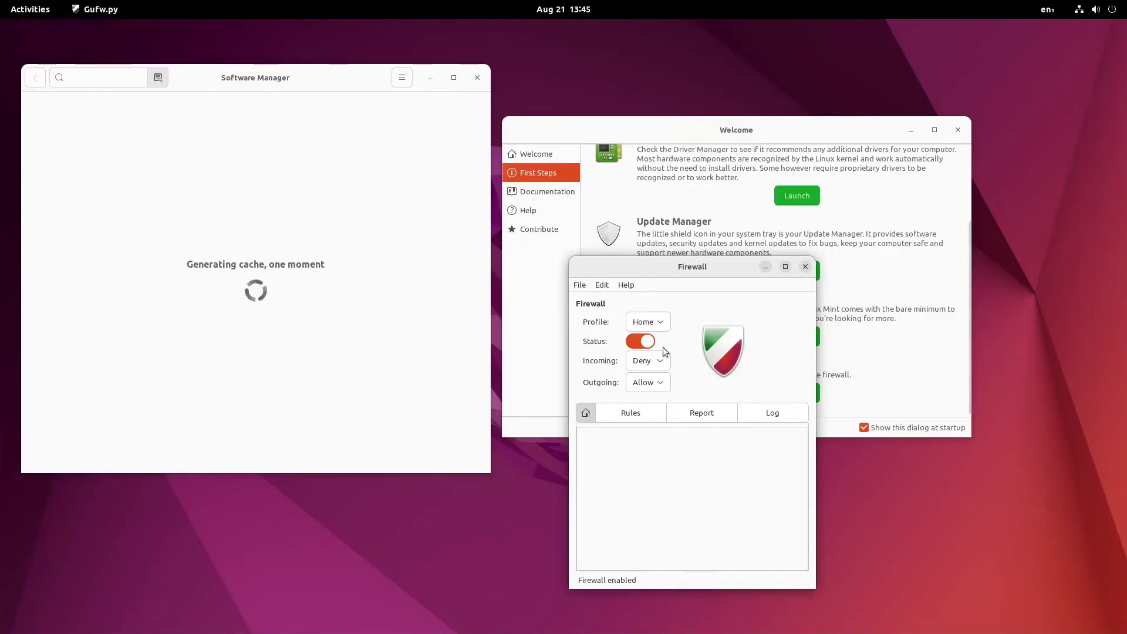
{"action": "left_click", "coordinate": [807, 269]}
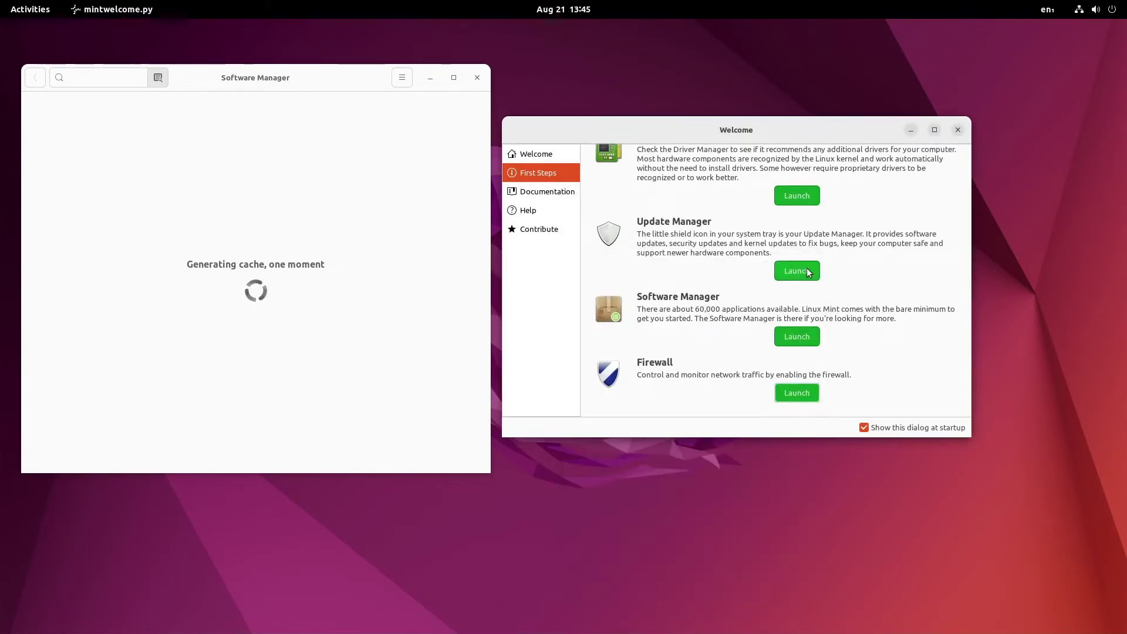
Step: View the Documentation, Help and Contribute pages of Welcome and dismiss the invalid problem report dialog
{"action": "left_click", "coordinate": [533, 192]}
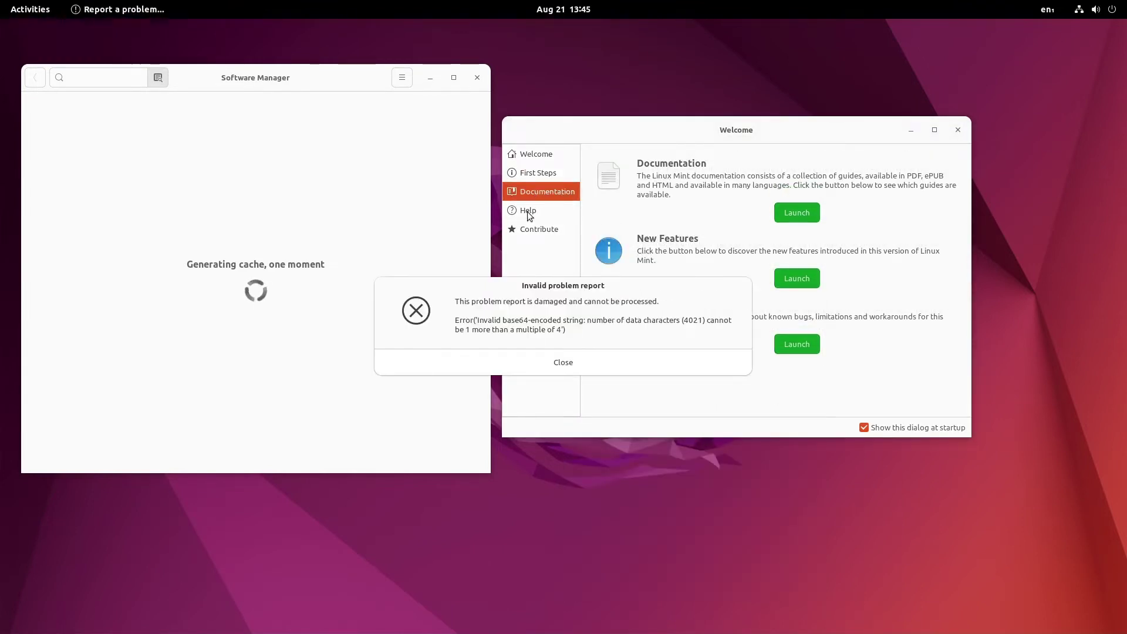
{"action": "left_click", "coordinate": [528, 210]}
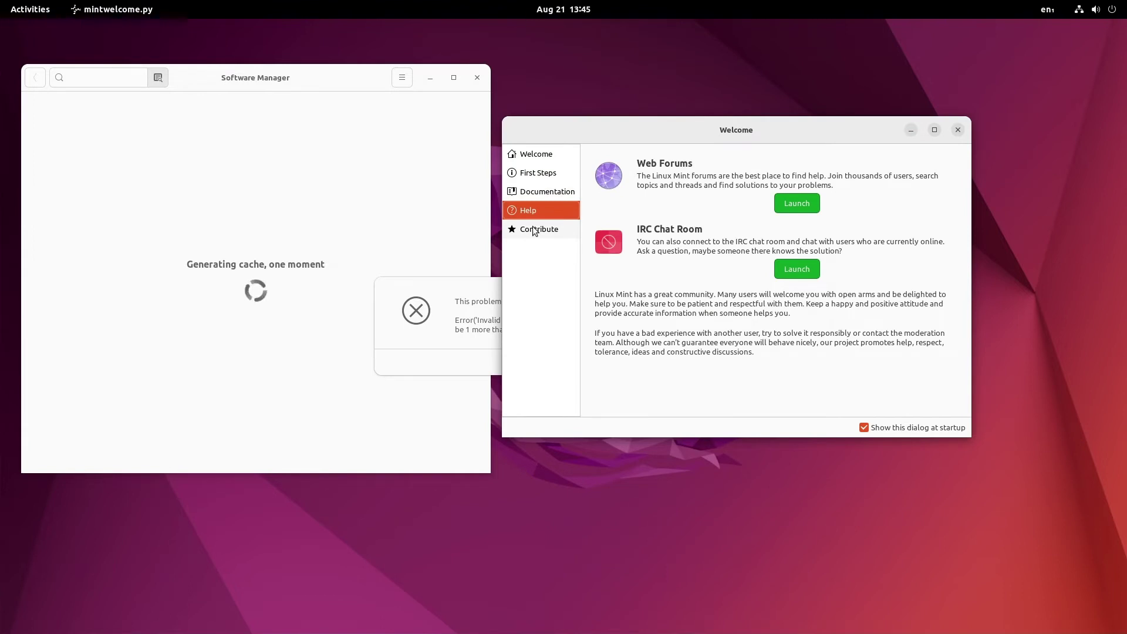
{"action": "left_click", "coordinate": [534, 231]}
{"action": "left_click", "coordinate": [459, 290]}
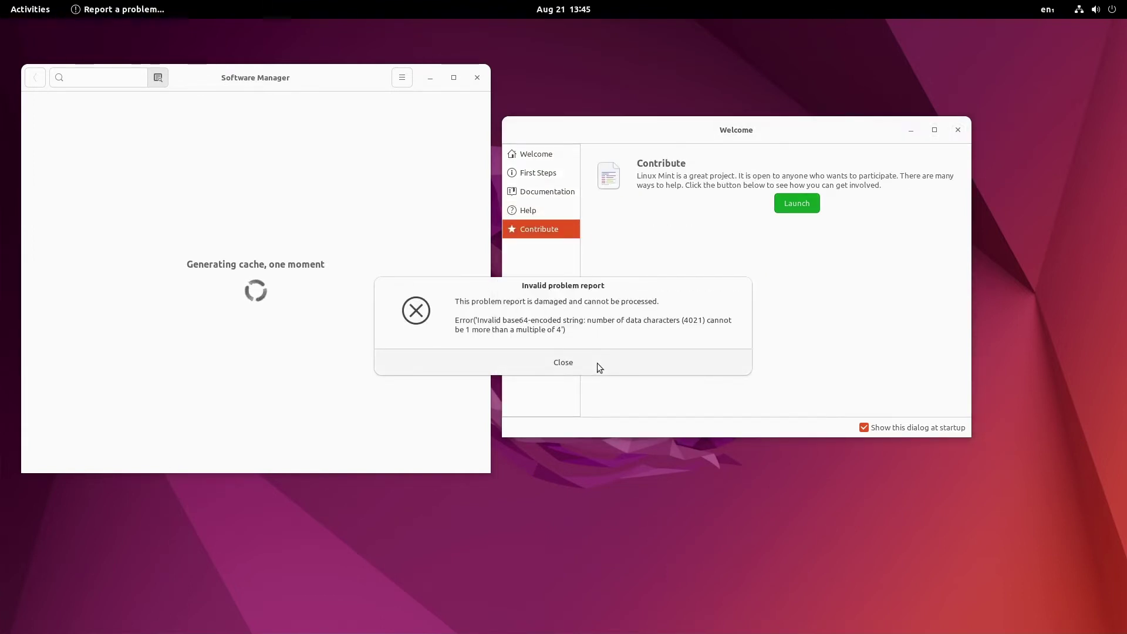
{"action": "left_click", "coordinate": [597, 363]}
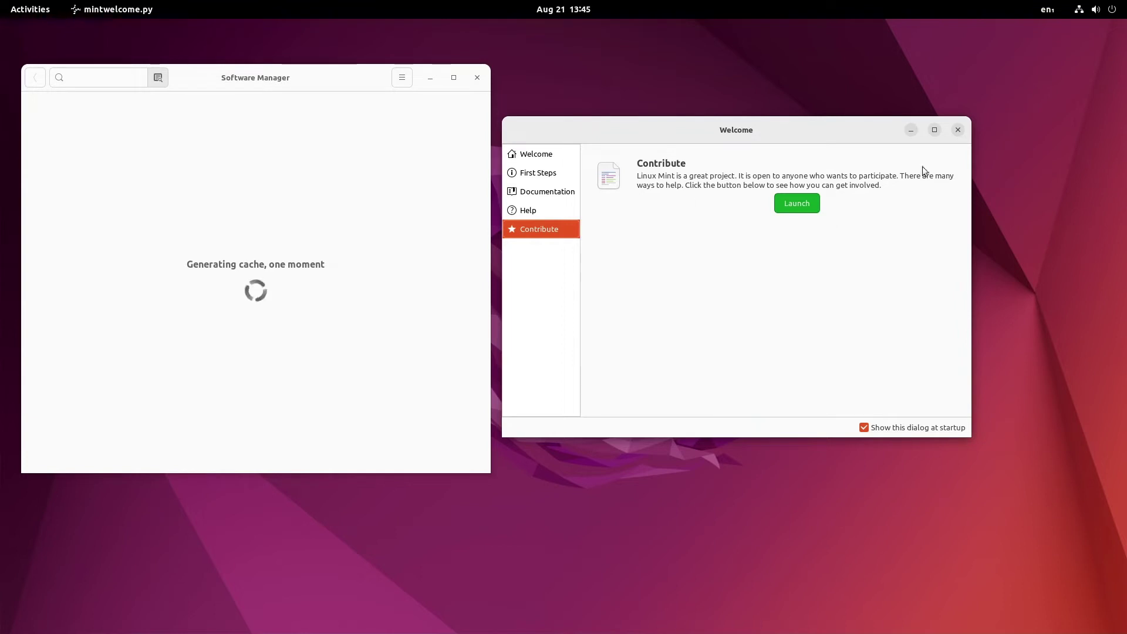
Step: Close Welcome and launch Software Updater from the installed applications
{"action": "left_click", "coordinate": [957, 130]}
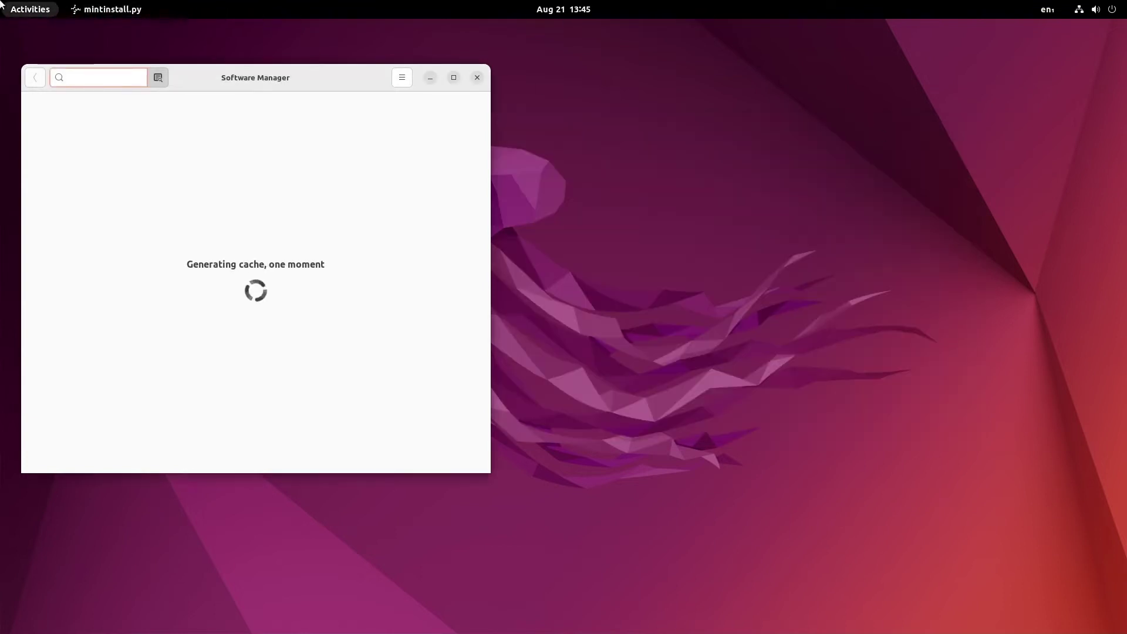
{"action": "left_click", "coordinate": [29, 8]}
{"action": "left_click", "coordinate": [689, 596]}
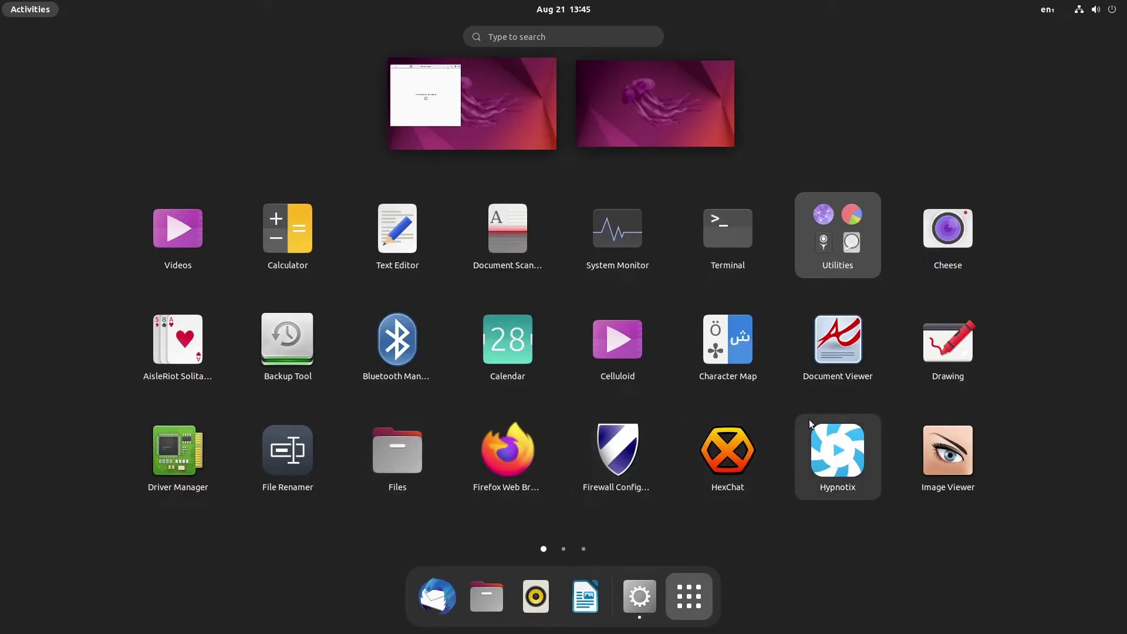
{"action": "scroll", "coordinate": [809, 422], "scroll_direction": "down", "scroll_amount": 1}
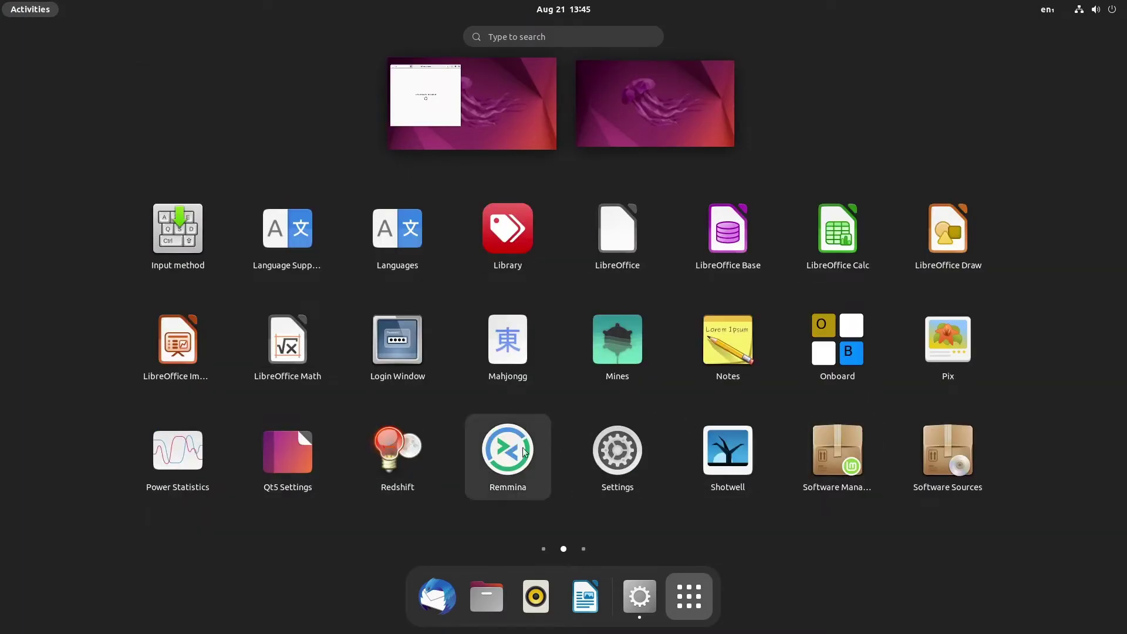
{"action": "scroll", "coordinate": [782, 453], "scroll_direction": "down", "scroll_amount": 1}
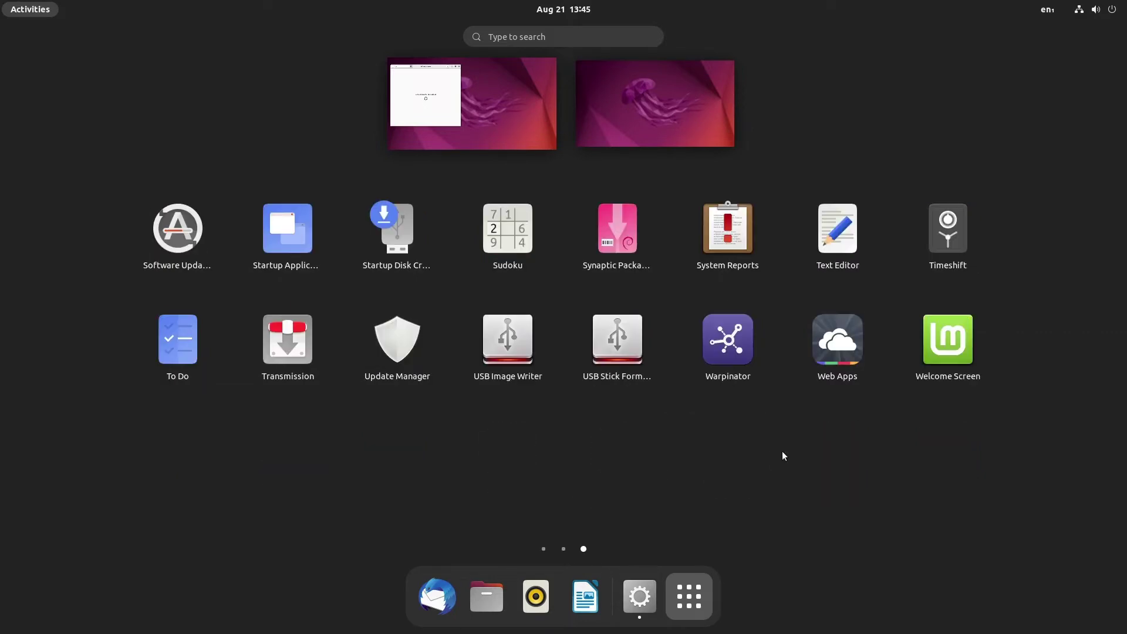
{"action": "left_click", "coordinate": [191, 238]}
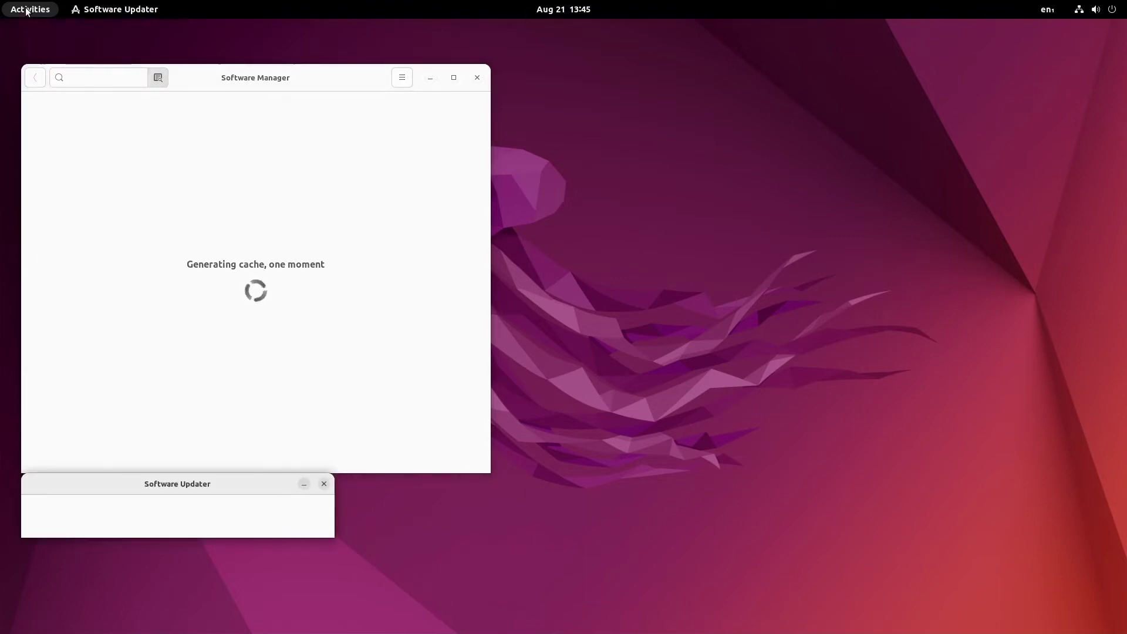
Step: Move the Software Manager and Software Updater windows apart and look through the list of available updates
{"action": "left_click_drag", "start_coordinate": [265, 85], "coordinate": [825, 83]}
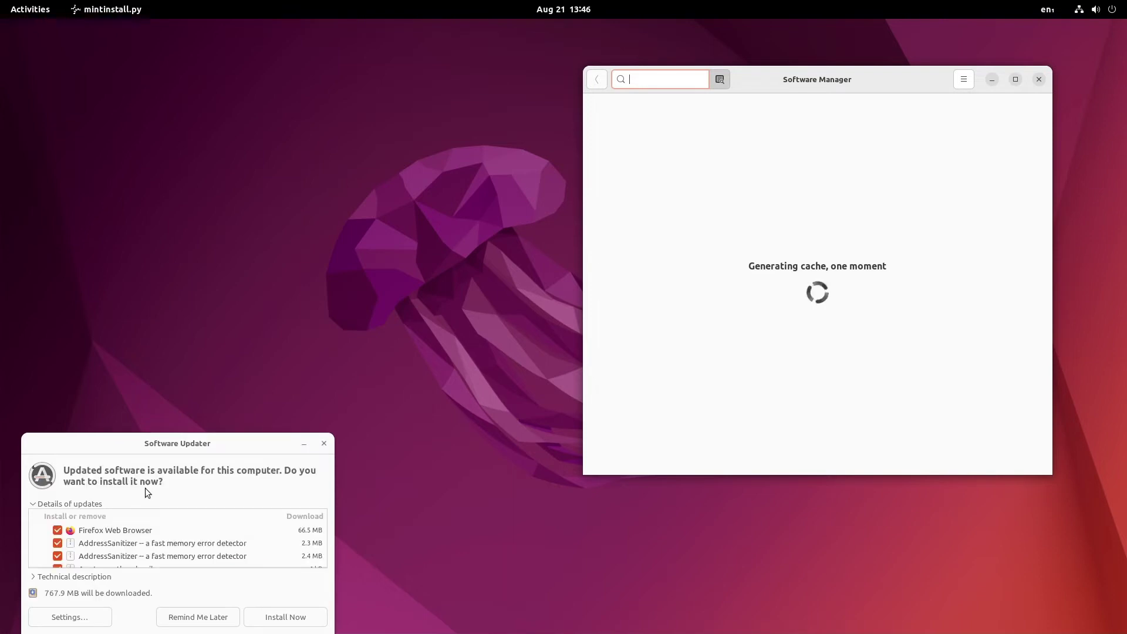
{"action": "left_click_drag", "start_coordinate": [178, 392], "coordinate": [232, 226]}
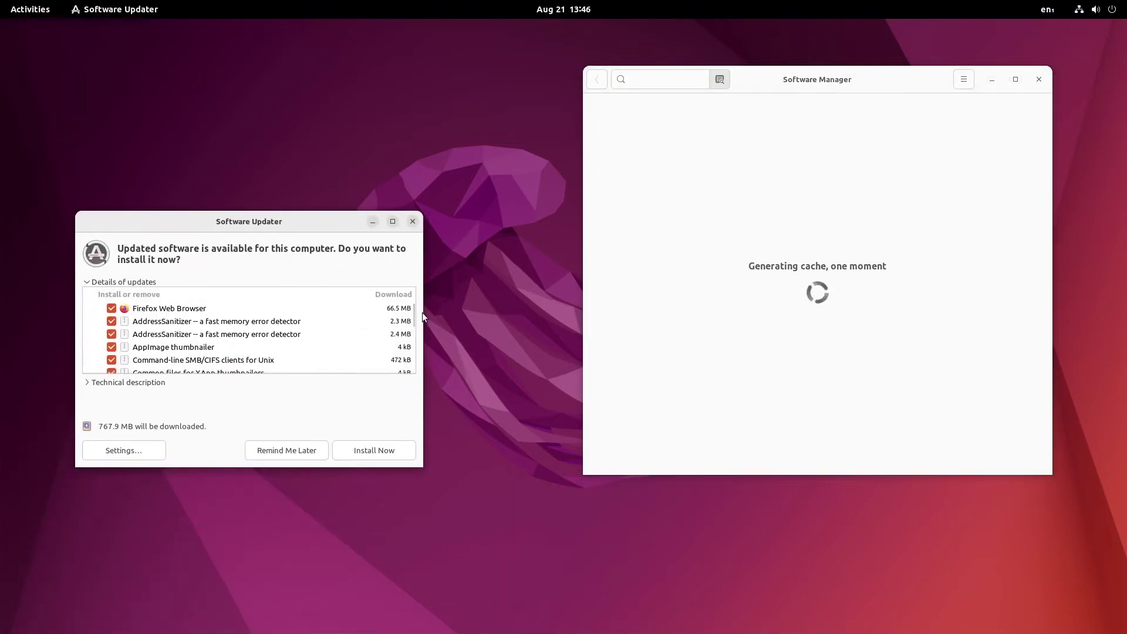
{"action": "left_click_drag", "start_coordinate": [412, 318], "coordinate": [412, 378]}
{"action": "left_click", "coordinate": [100, 366]}
{"action": "scroll", "coordinate": [269, 346], "scroll_direction": "down", "scroll_amount": 3}
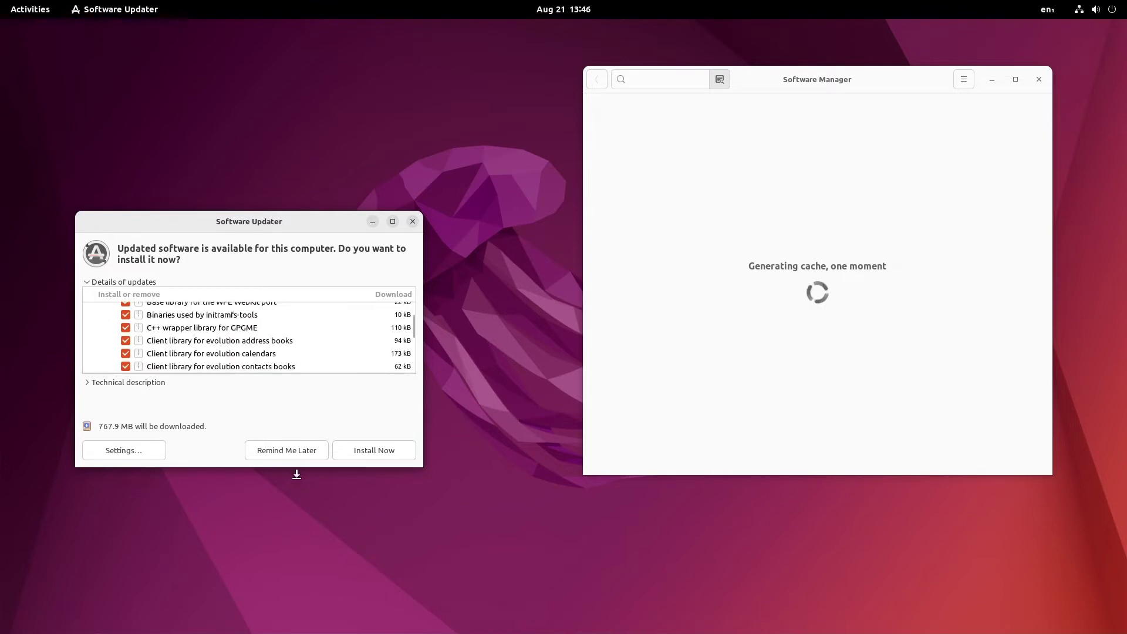
Step: Start installing the available updates in Software Updater, authenticating with the account password, and move the progress window nearer Software Manager
{"action": "left_click", "coordinate": [379, 450]}
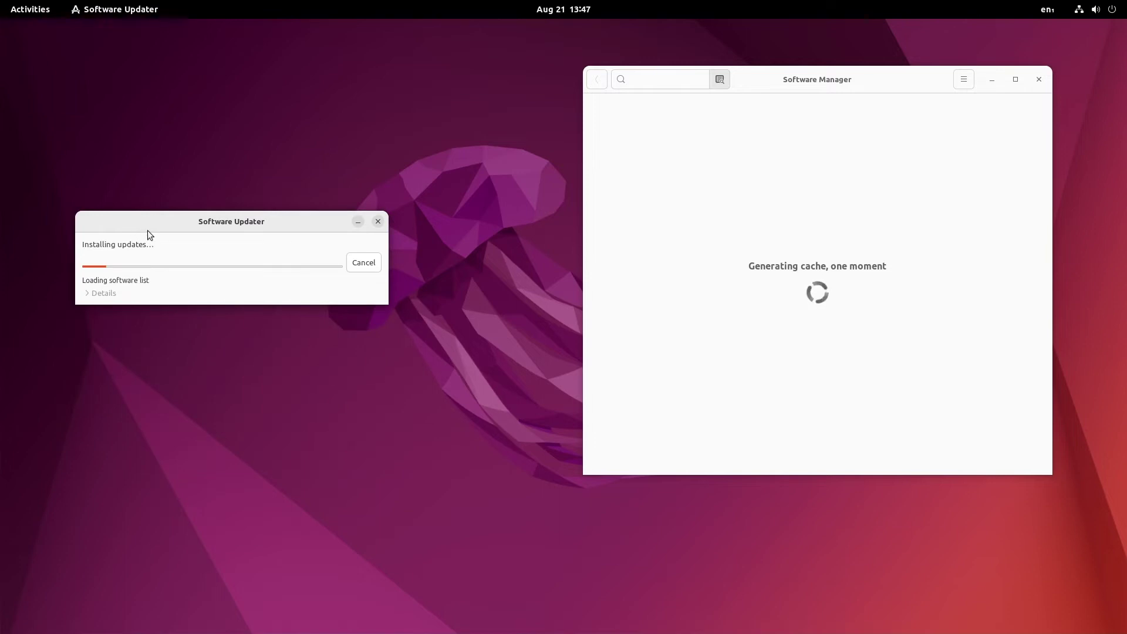
{"action": "left_click_drag", "start_coordinate": [149, 231], "coordinate": [329, 251]}
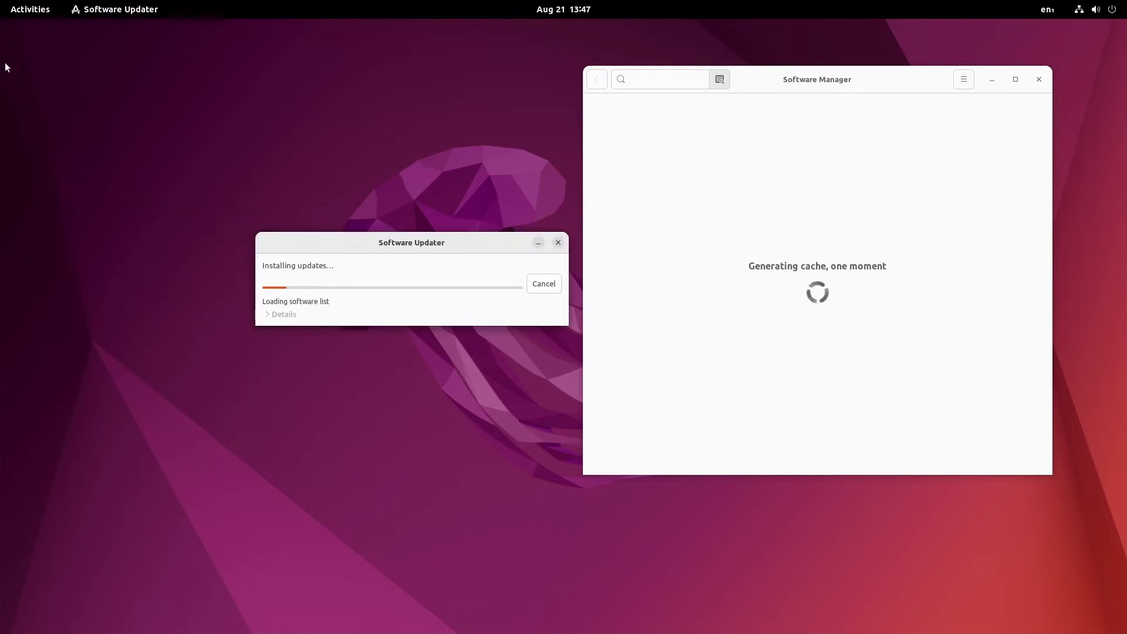
{"action": "type", "text": "aaaaaaa"}
{"action": "key", "text": "Return"}
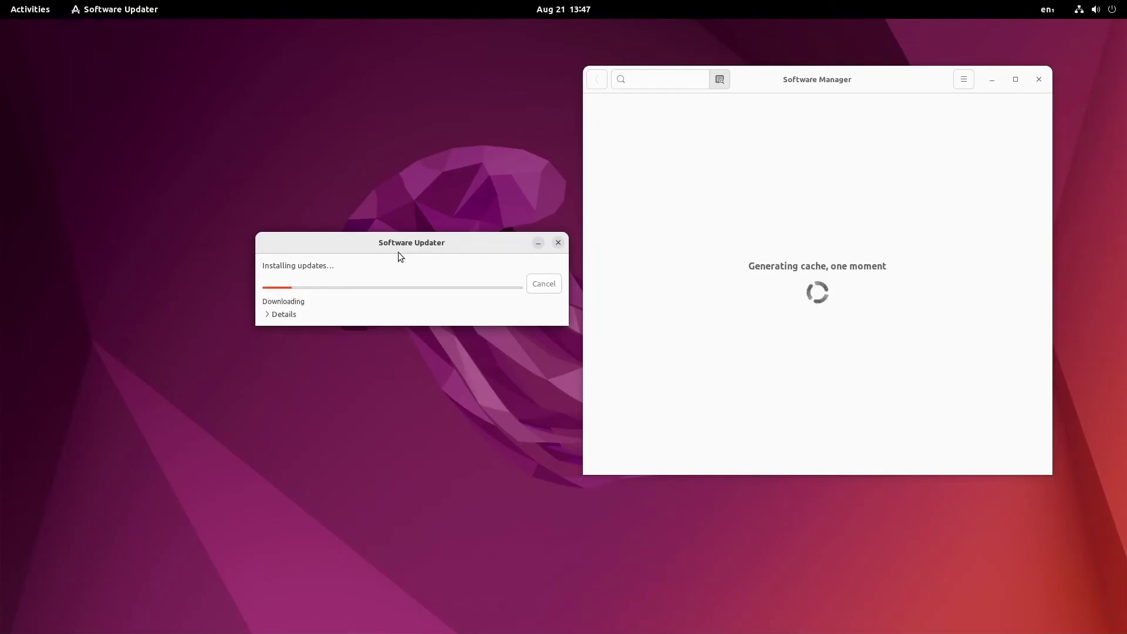
Step: Open Settings from the installed applications and show the About page with the system details
{"action": "left_click", "coordinate": [17, 9]}
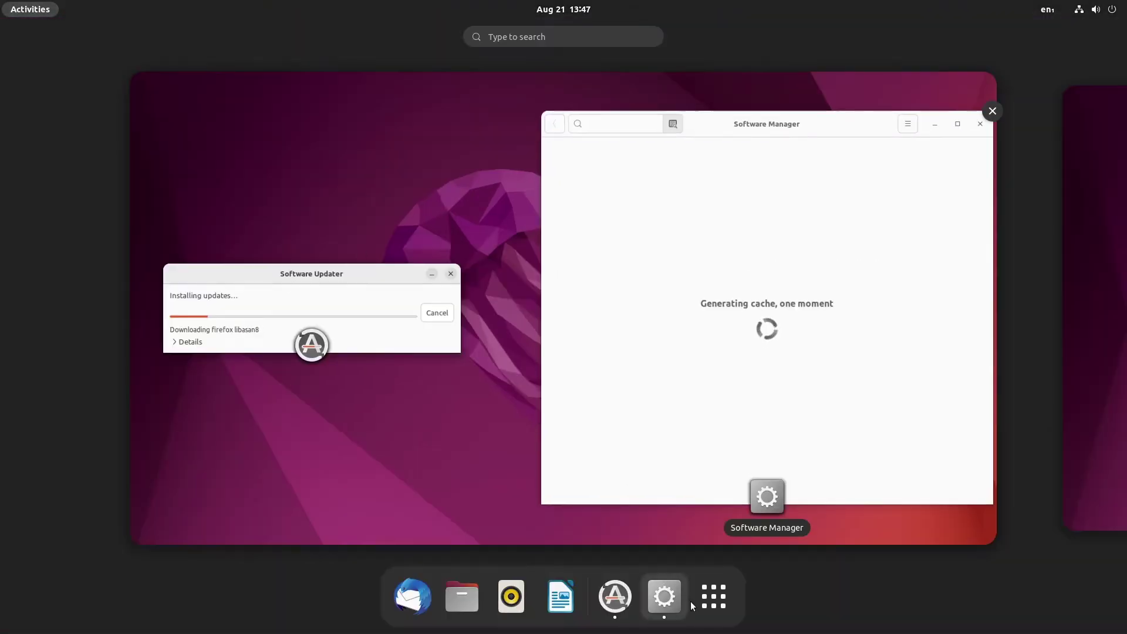
{"action": "left_click", "coordinate": [713, 596]}
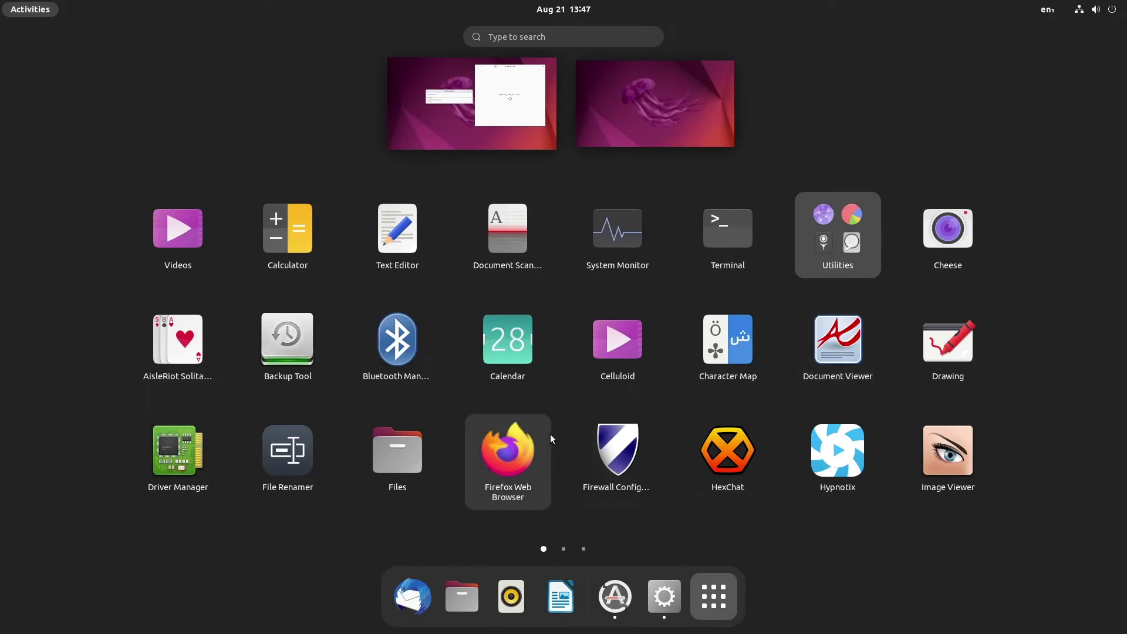
{"action": "scroll", "coordinate": [550, 437], "scroll_direction": "down", "scroll_amount": 1}
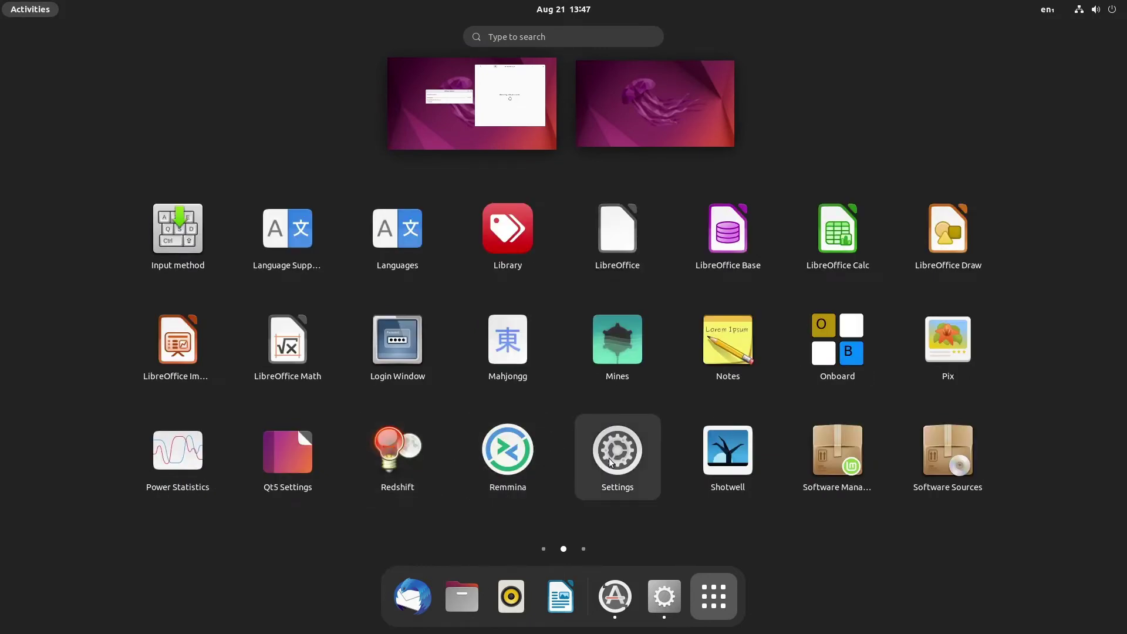
{"action": "key", "text": "Escape"}
{"action": "key", "text": "Escape"}
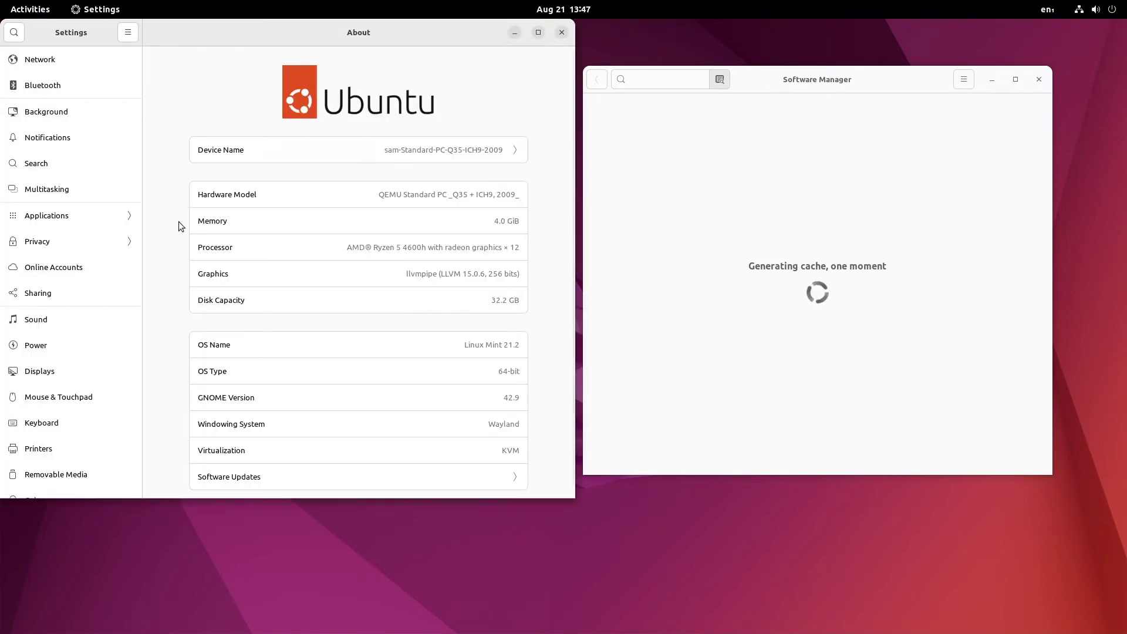
Step: Set the desktop background to the purple-lit tower garden picture, and uncover it by minimizing Settings and moving Software Manager aside
{"action": "scroll", "coordinate": [52, 387], "scroll_direction": "down", "scroll_amount": 5}
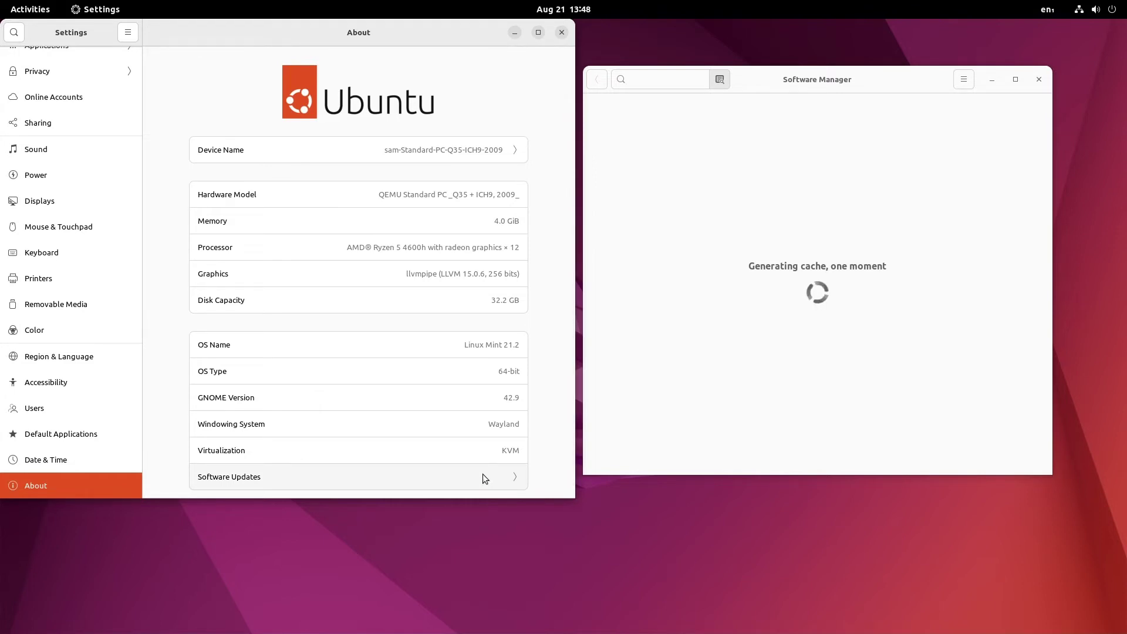
{"action": "scroll", "coordinate": [482, 474], "scroll_direction": "down", "scroll_amount": 1}
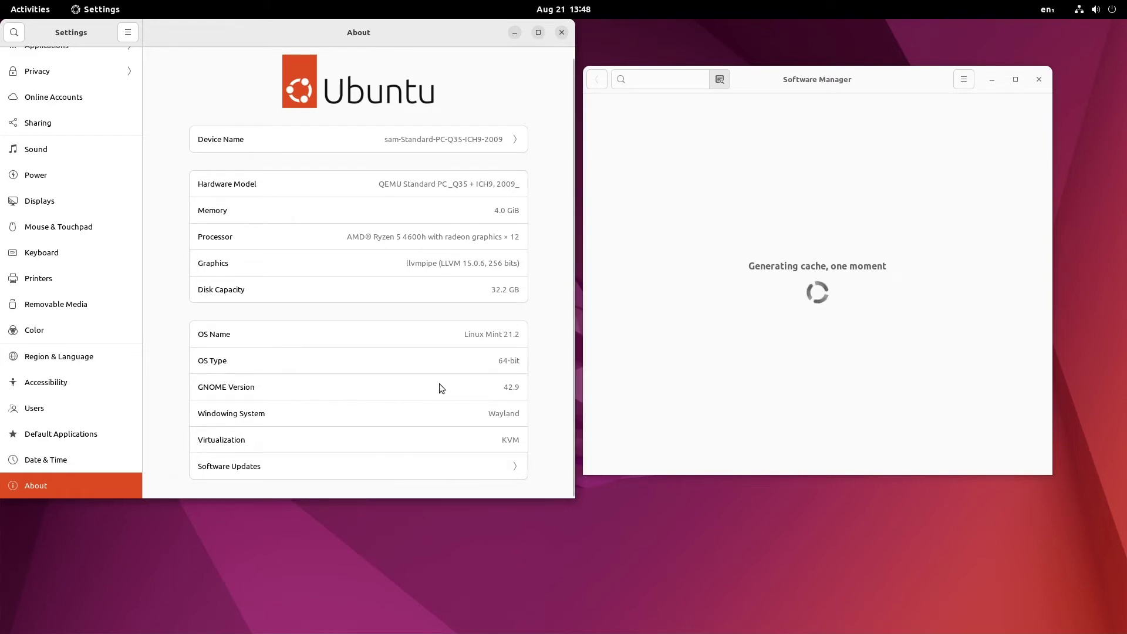
{"action": "scroll", "coordinate": [439, 383], "scroll_direction": "up", "scroll_amount": 1}
{"action": "scroll", "coordinate": [37, 146], "scroll_direction": "up", "scroll_amount": 5}
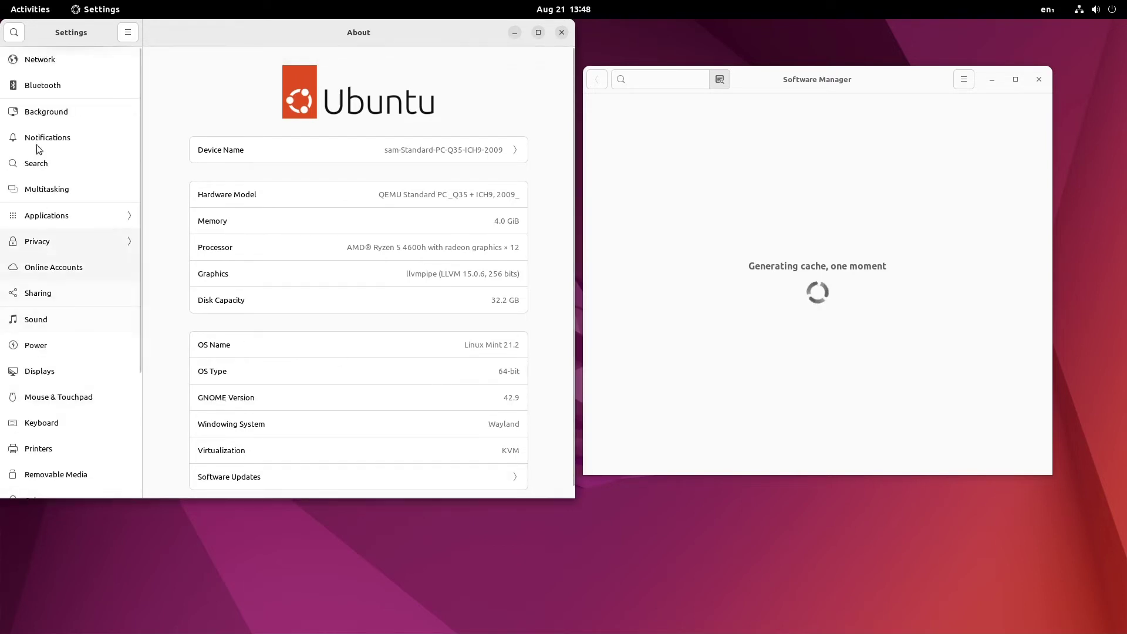
{"action": "left_click", "coordinate": [58, 119]}
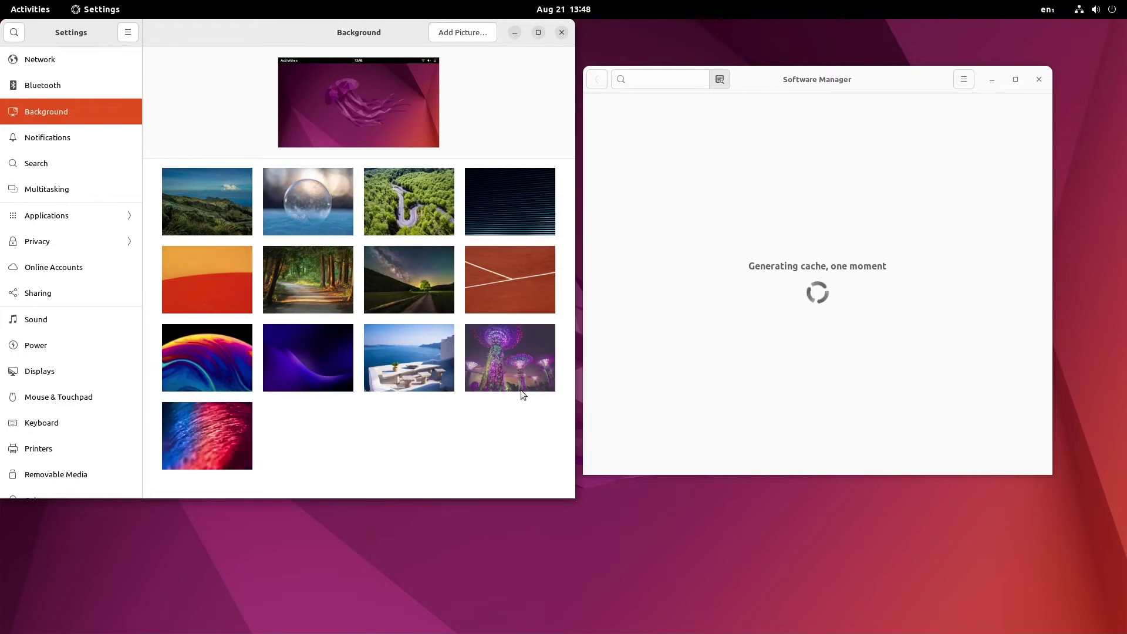
{"action": "scroll", "coordinate": [521, 391], "scroll_direction": "down", "scroll_amount": 2}
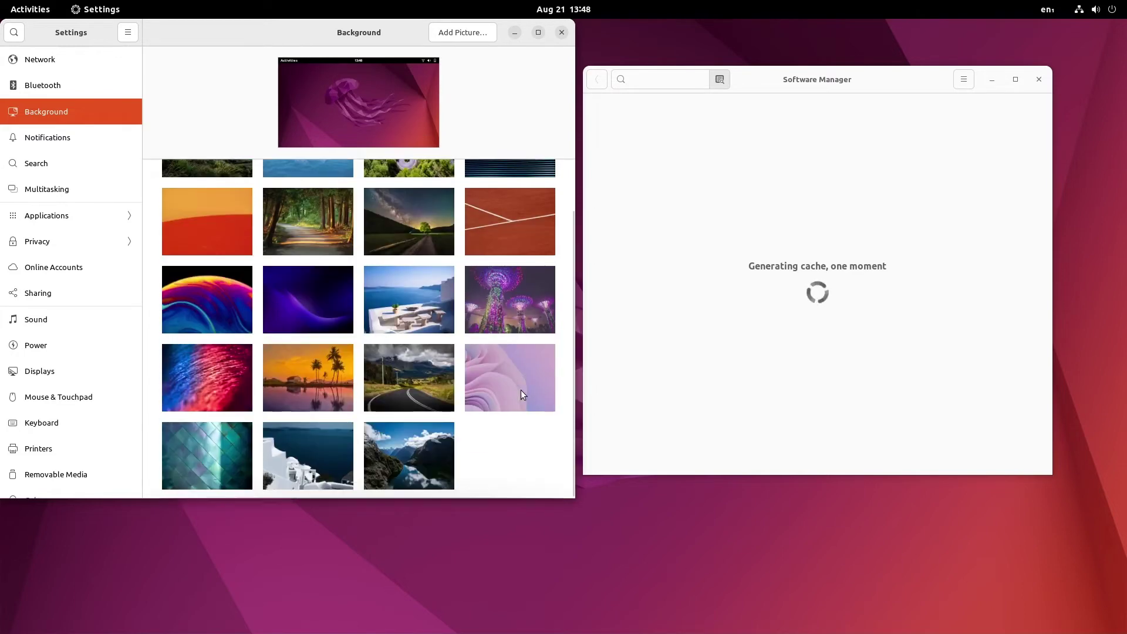
{"action": "left_click", "coordinate": [523, 301]}
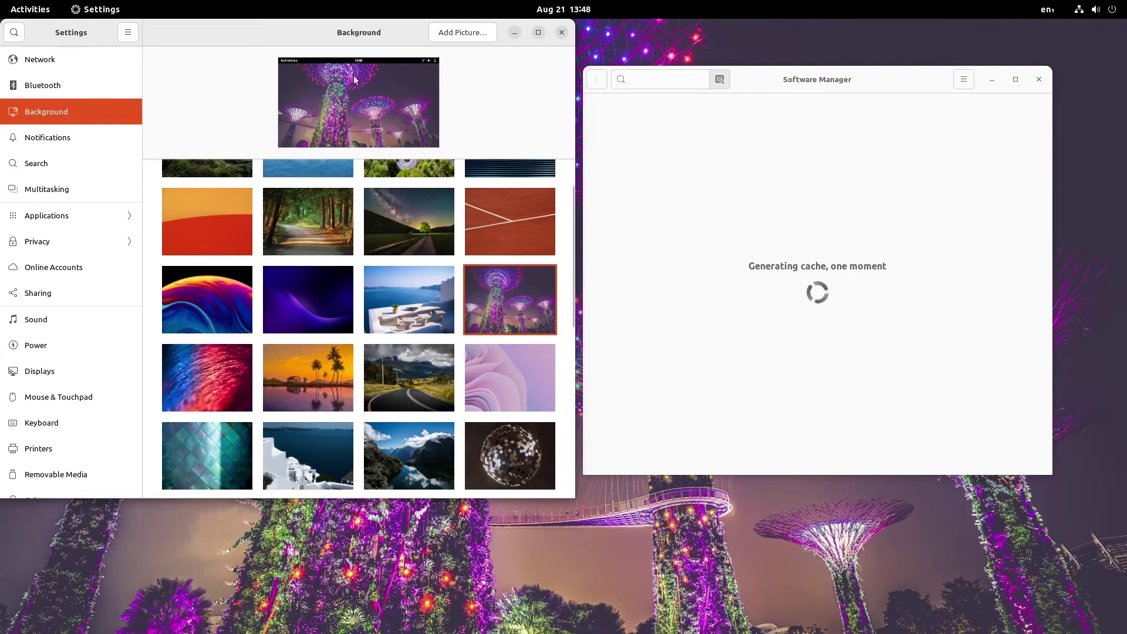
{"action": "left_click", "coordinate": [521, 38]}
{"action": "left_click_drag", "start_coordinate": [777, 87], "coordinate": [831, 114]}
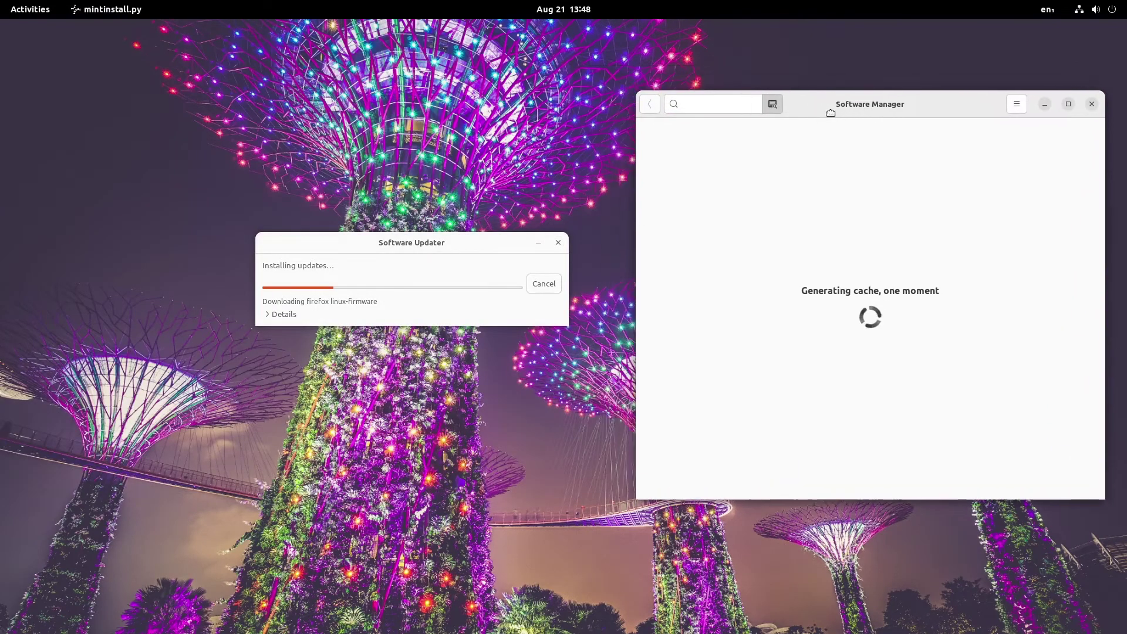
Step: Return to the Background settings and set the desktop background to the palm-tree sunset picture
{"action": "left_click", "coordinate": [27, 10]}
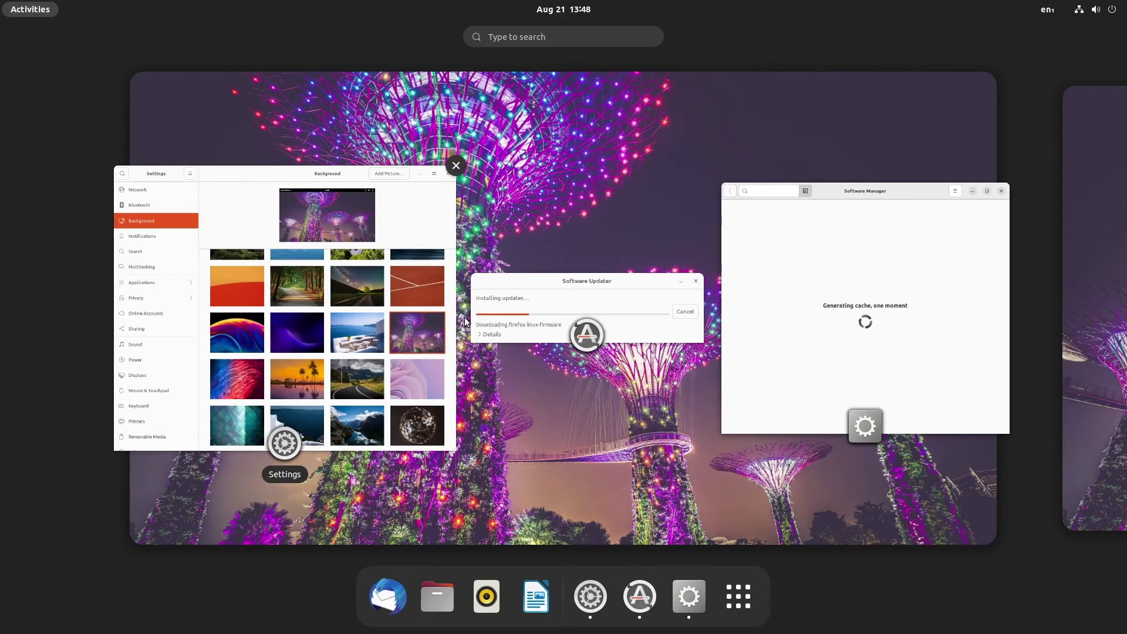
{"action": "left_click", "coordinate": [397, 322]}
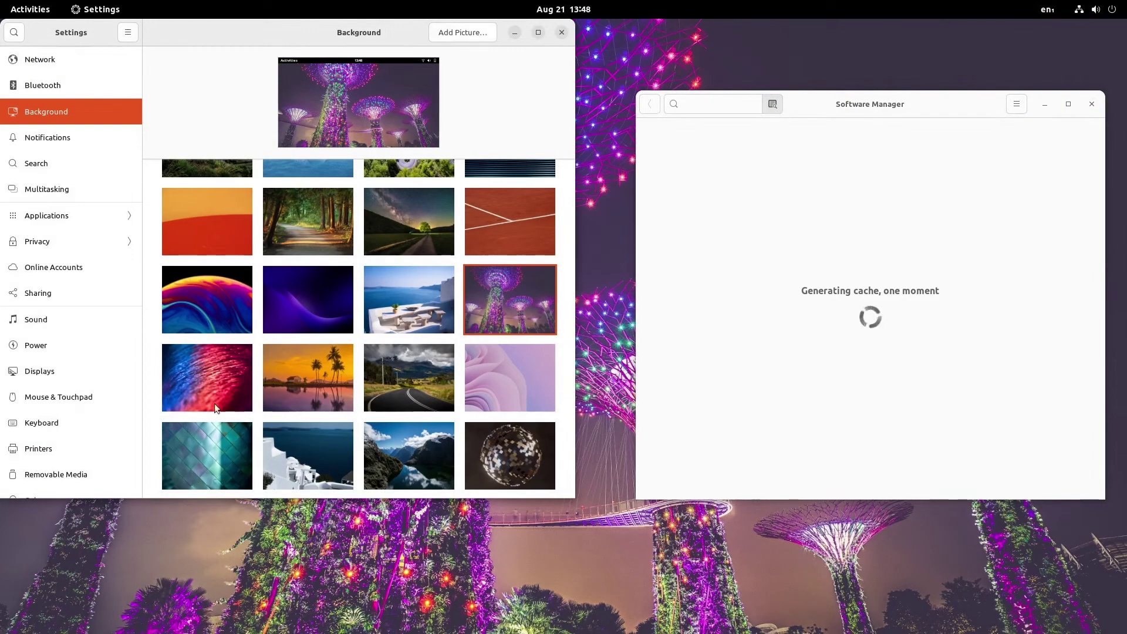
{"action": "scroll", "coordinate": [183, 432], "scroll_direction": "down", "scroll_amount": 3}
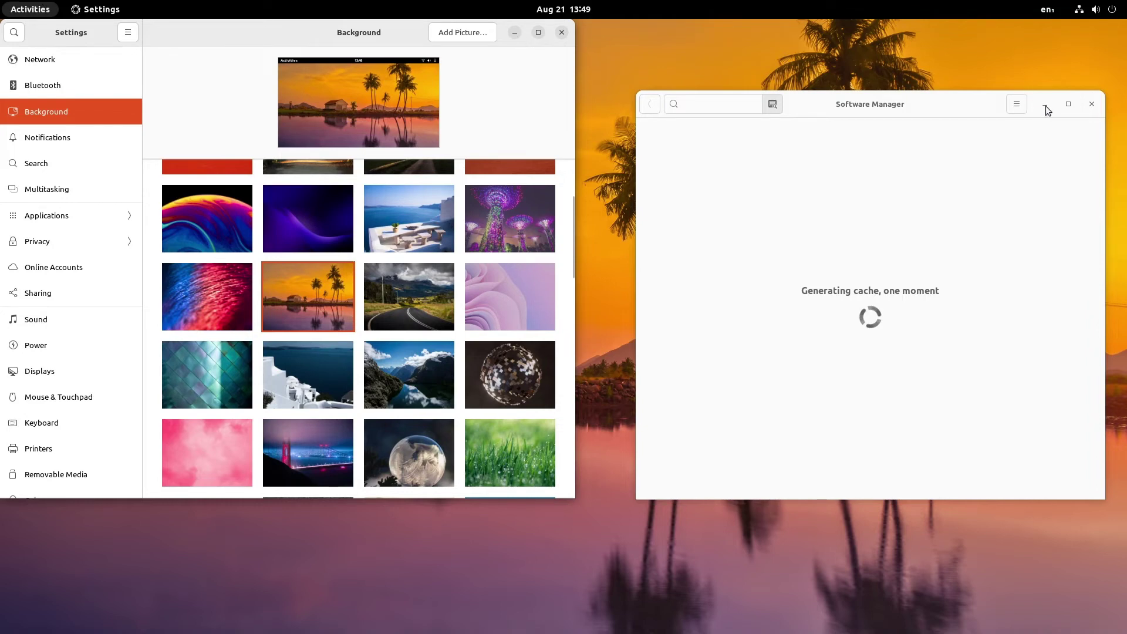
Step: Minimize Settings and Software Manager, then move the Software Updater progress window toward the screen centre and expand its download details
{"action": "left_click", "coordinate": [515, 33]}
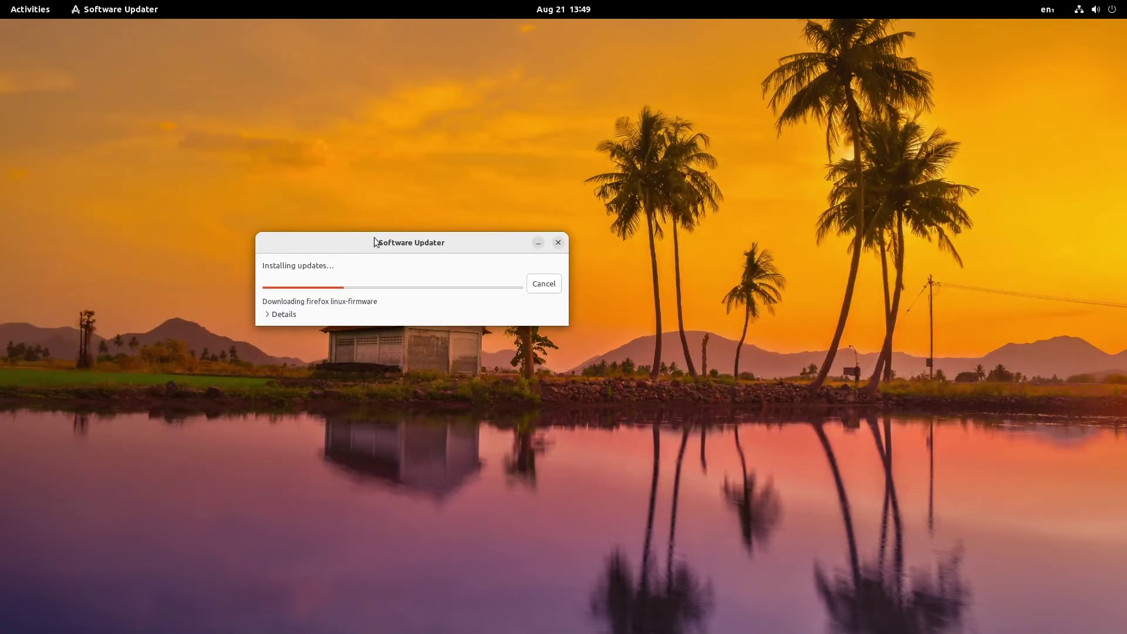
{"action": "left_click_drag", "start_coordinate": [376, 242], "coordinate": [450, 250]}
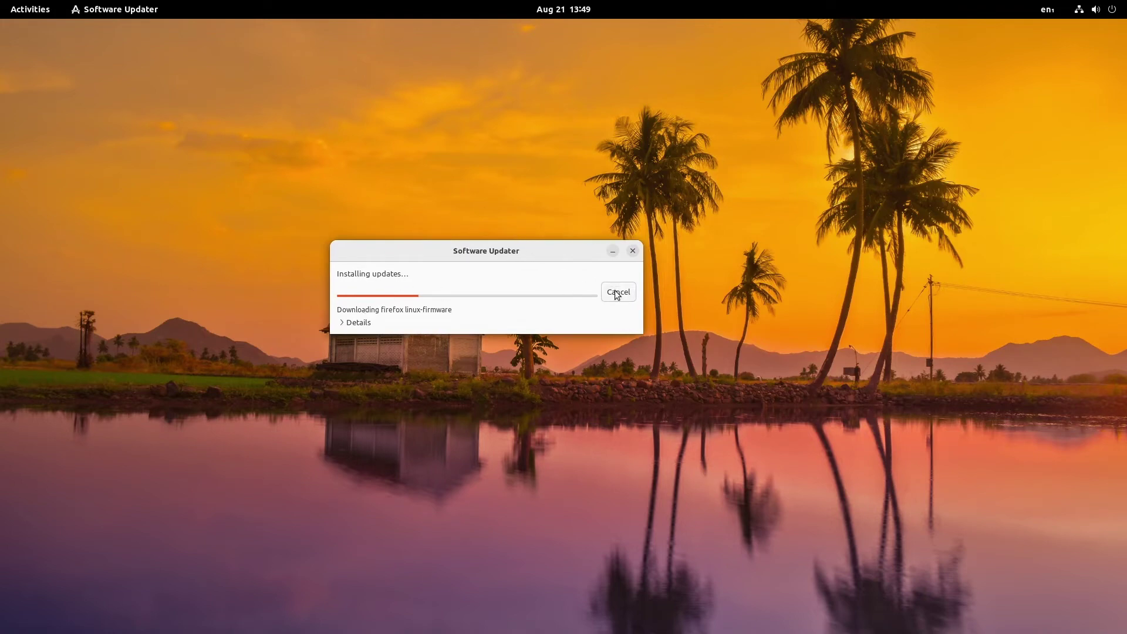
{"action": "left_click", "coordinate": [342, 323]}
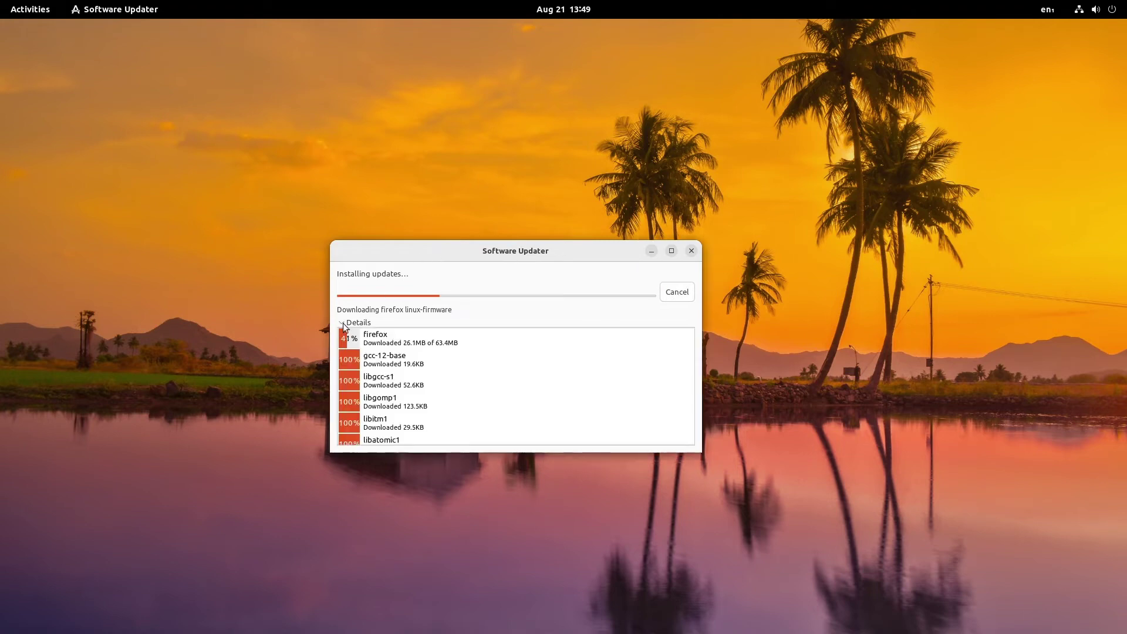
Step: Bring Settings back, set the desktop background to the blue and pink sea horizon picture, and minimize Settings
{"action": "left_click", "coordinate": [33, 13]}
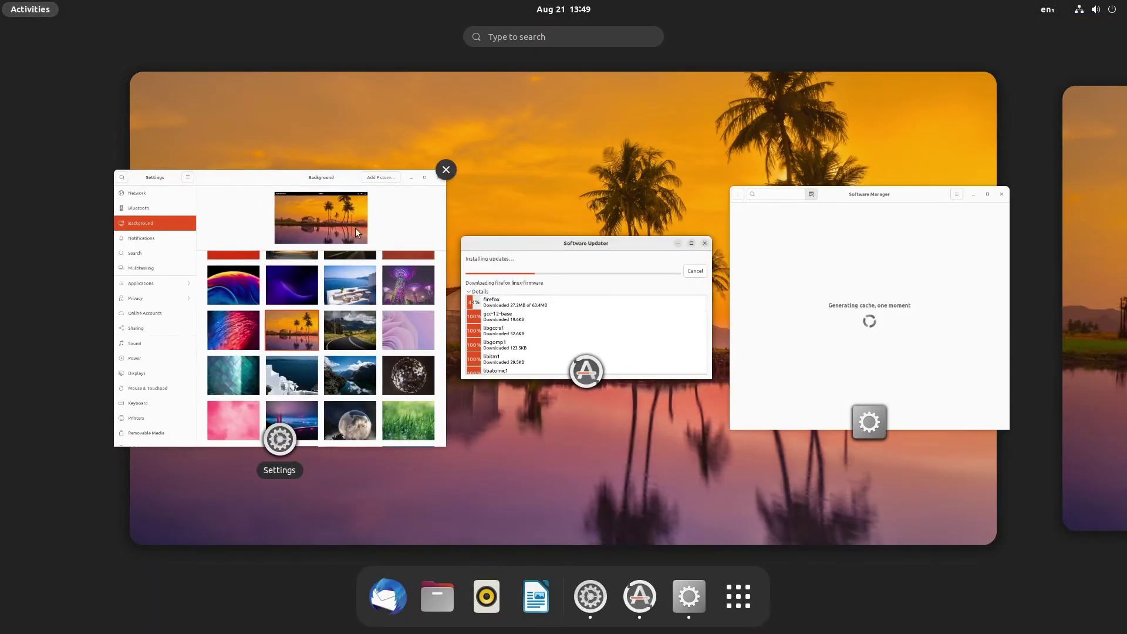
{"action": "left_click", "coordinate": [284, 206]}
{"action": "scroll", "coordinate": [392, 336], "scroll_direction": "down", "scroll_amount": 10}
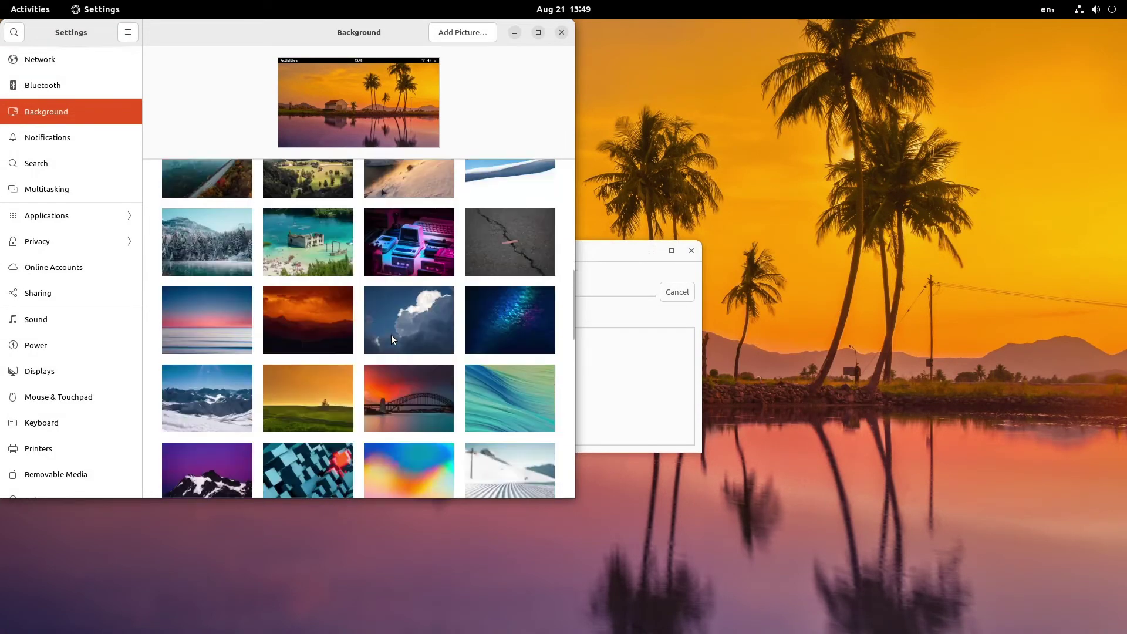
{"action": "left_click", "coordinate": [196, 323]}
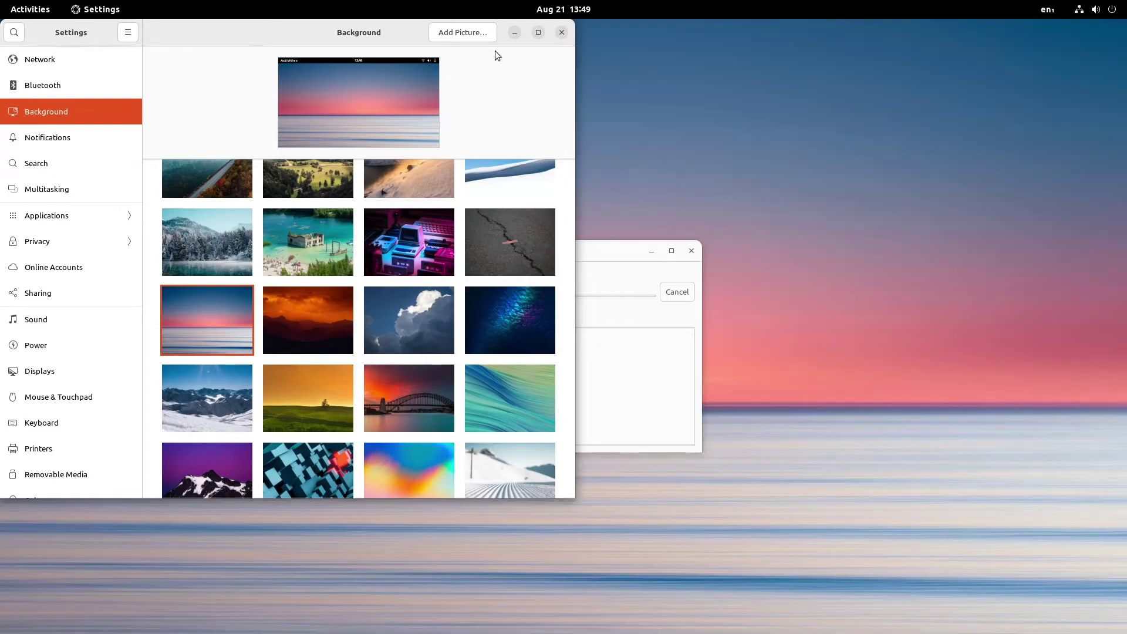
{"action": "left_click", "coordinate": [516, 34]}
Step: Launch System Monitor from the installed applications and move the Software Updater window clear of it
{"action": "left_click", "coordinate": [20, 16]}
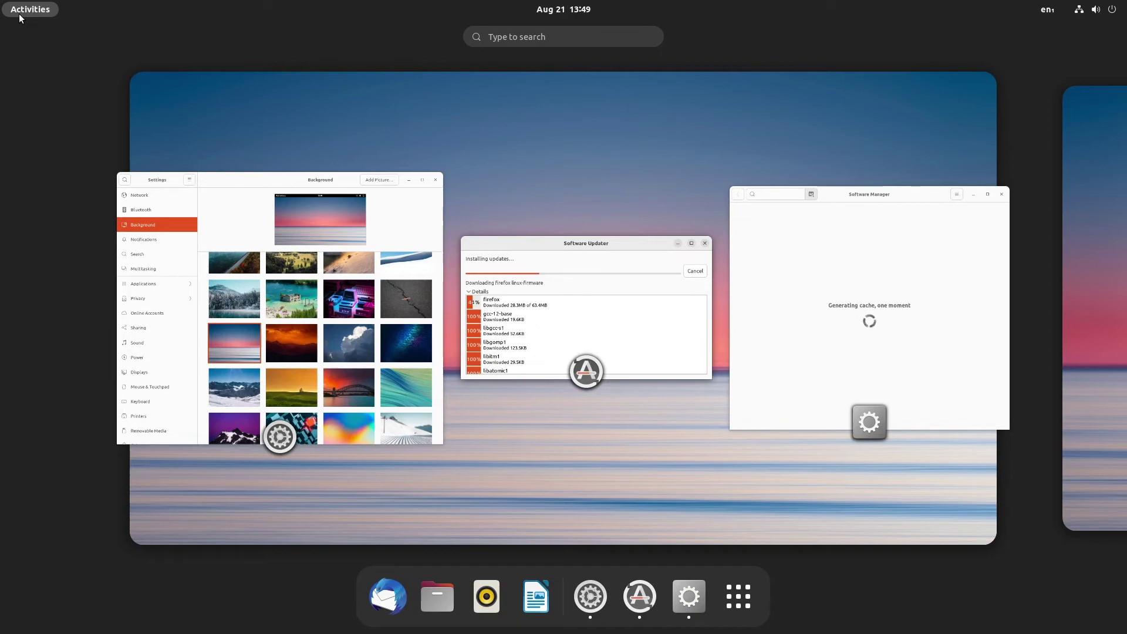
{"action": "left_click", "coordinate": [541, 189]}
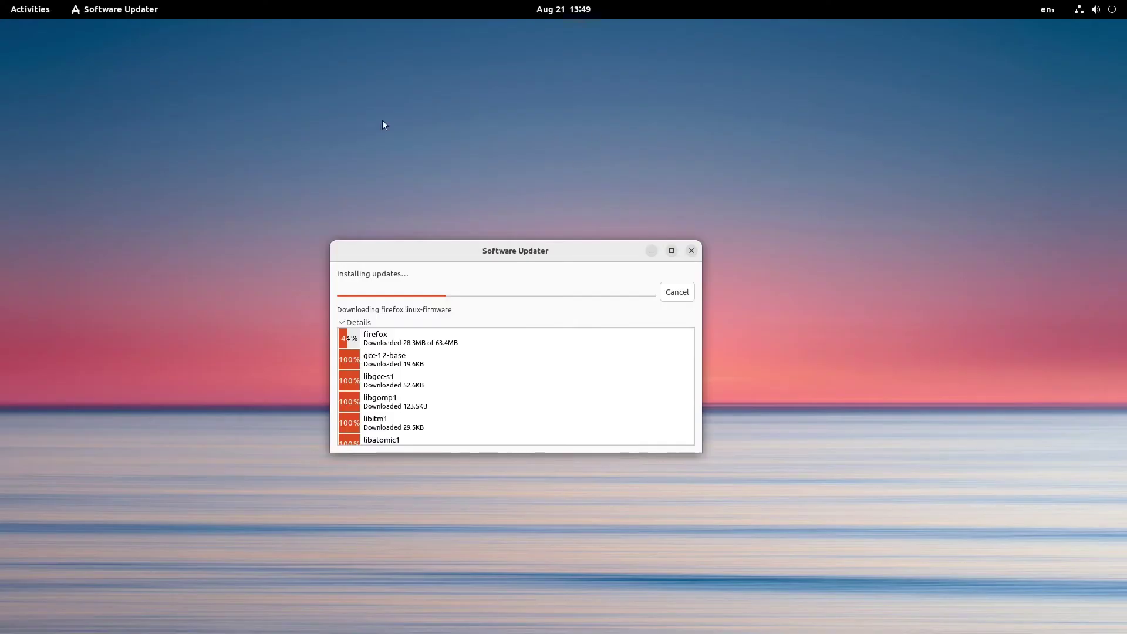
{"action": "left_click", "coordinate": [37, 5]}
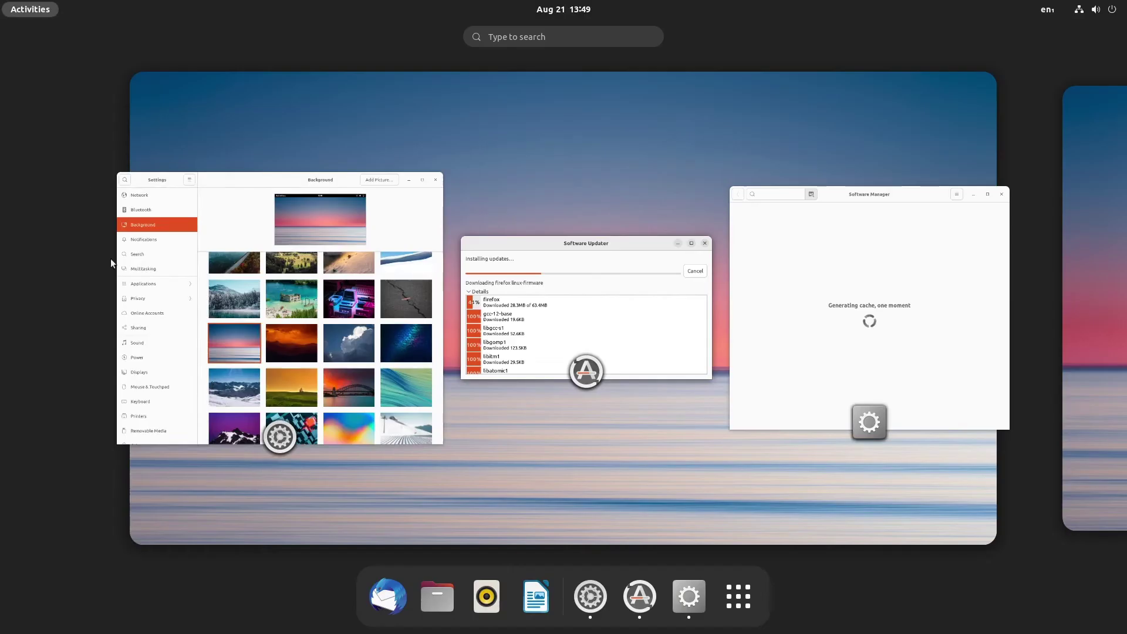
{"action": "left_click", "coordinate": [747, 609]}
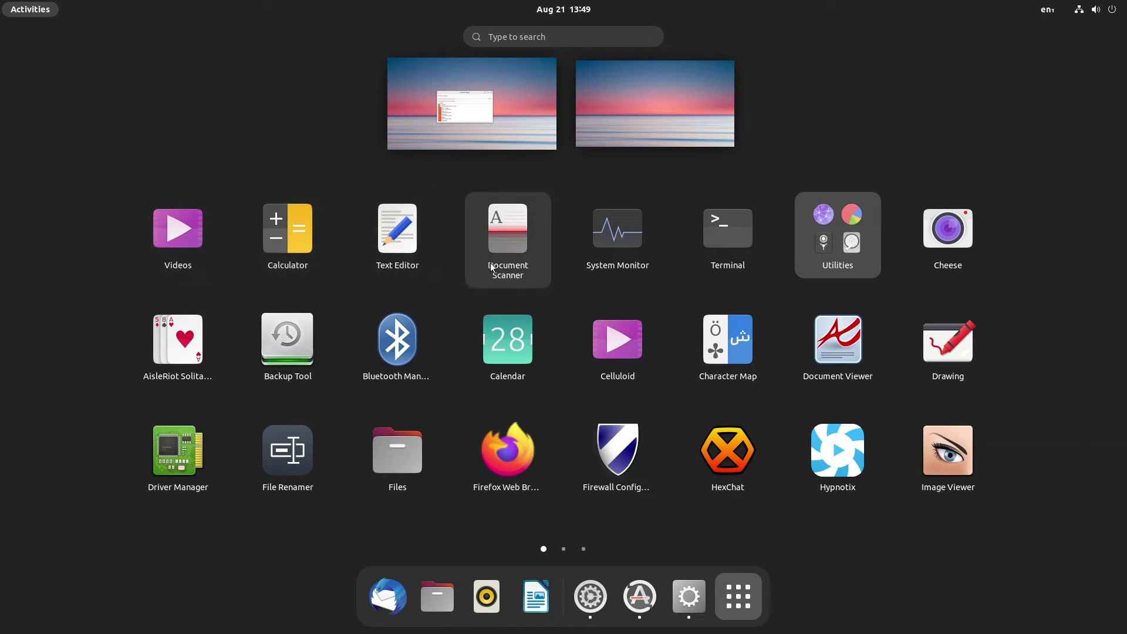
{"action": "left_click", "coordinate": [634, 262]}
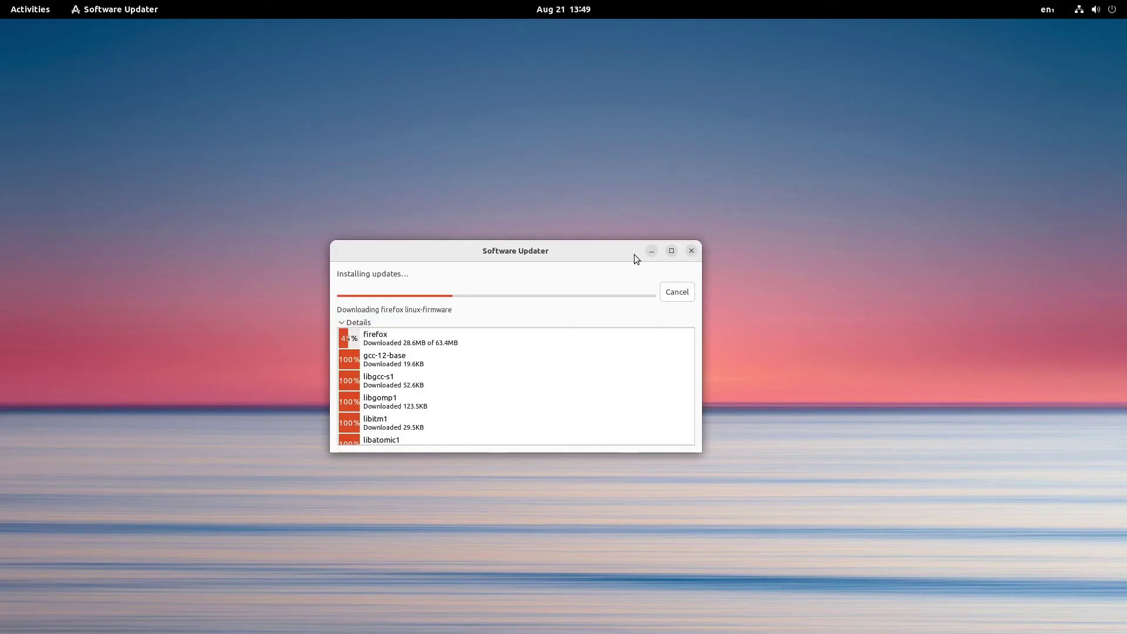
{"action": "left_click_drag", "start_coordinate": [484, 252], "coordinate": [657, 320]}
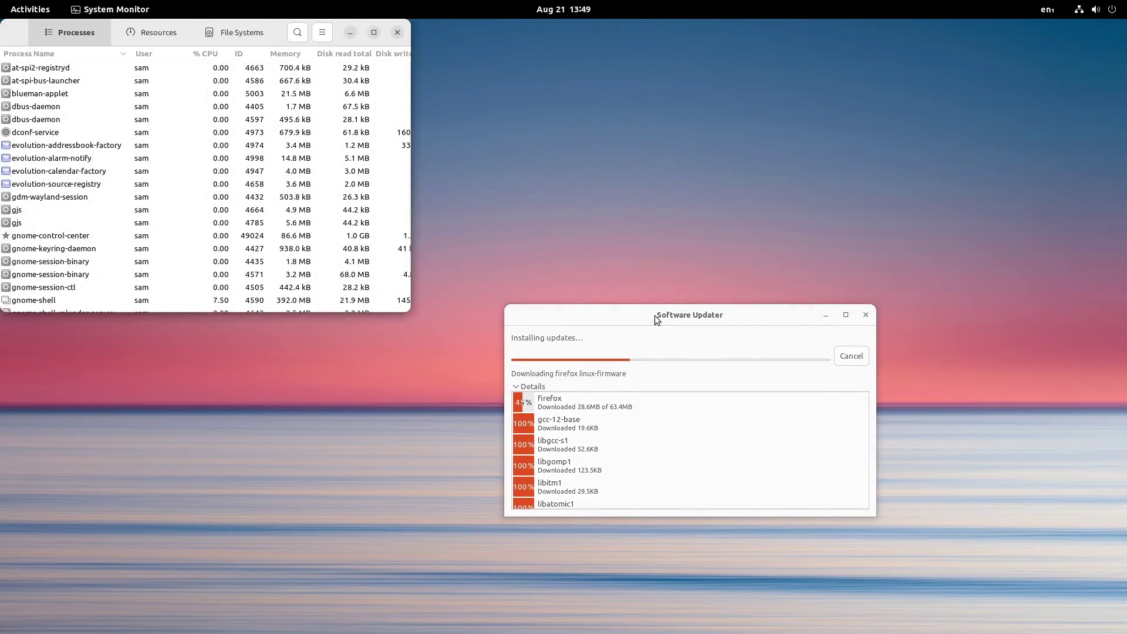
Step: Examine the resources, processes and file systems in System Monitor, view it maximized, and close it
{"action": "left_click", "coordinate": [159, 33]}
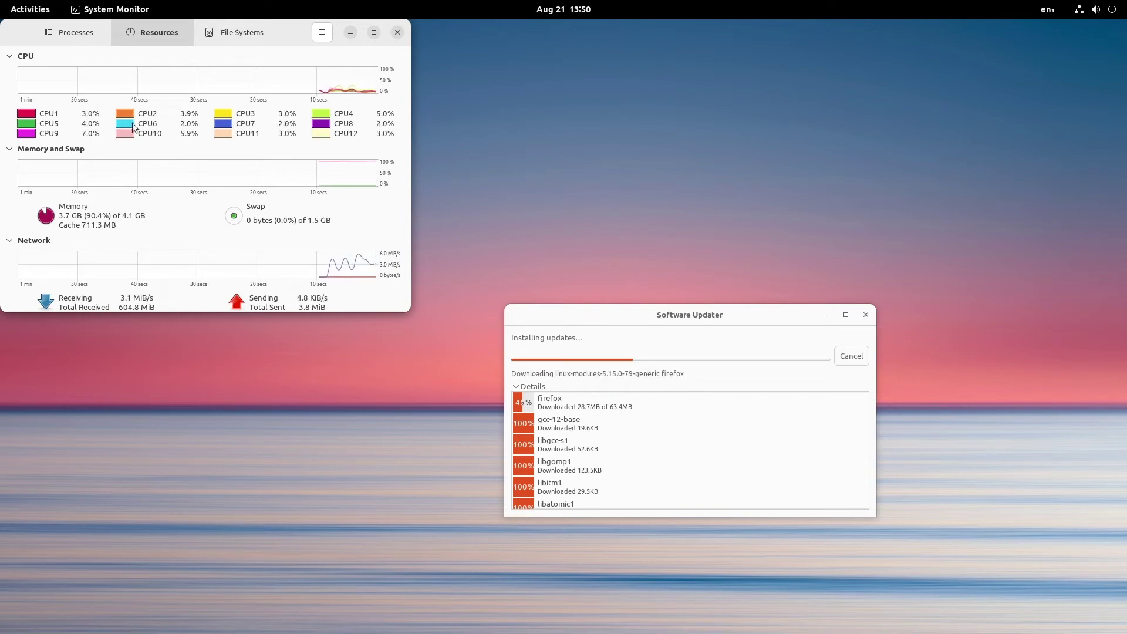
{"action": "left_click", "coordinate": [239, 33]}
{"action": "left_click", "coordinate": [73, 29]}
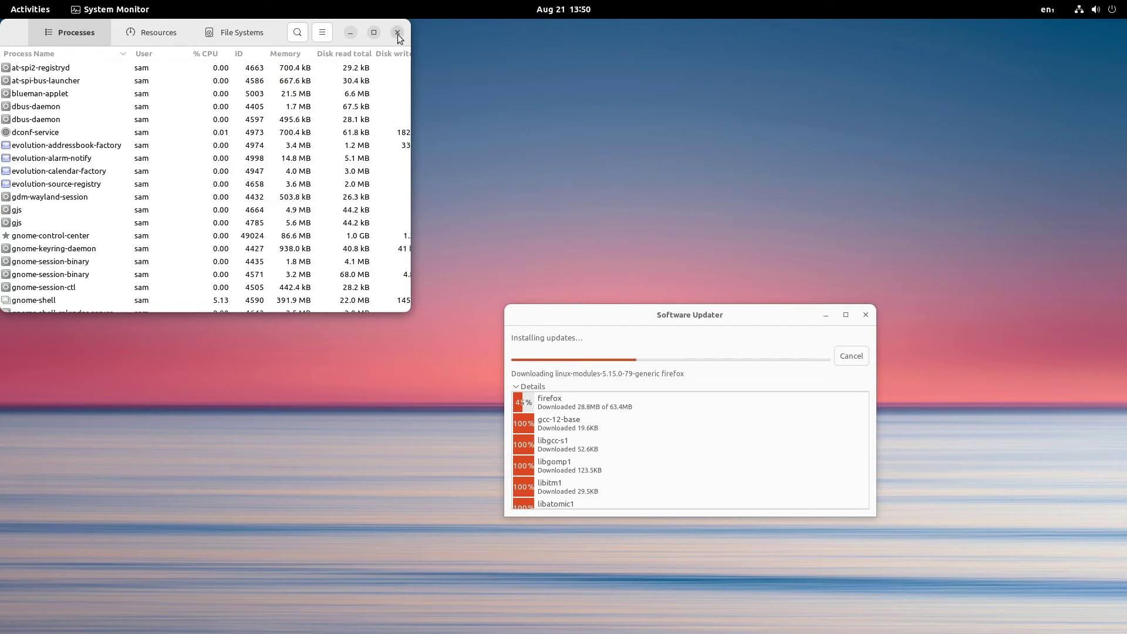
{"action": "left_click", "coordinate": [153, 36]}
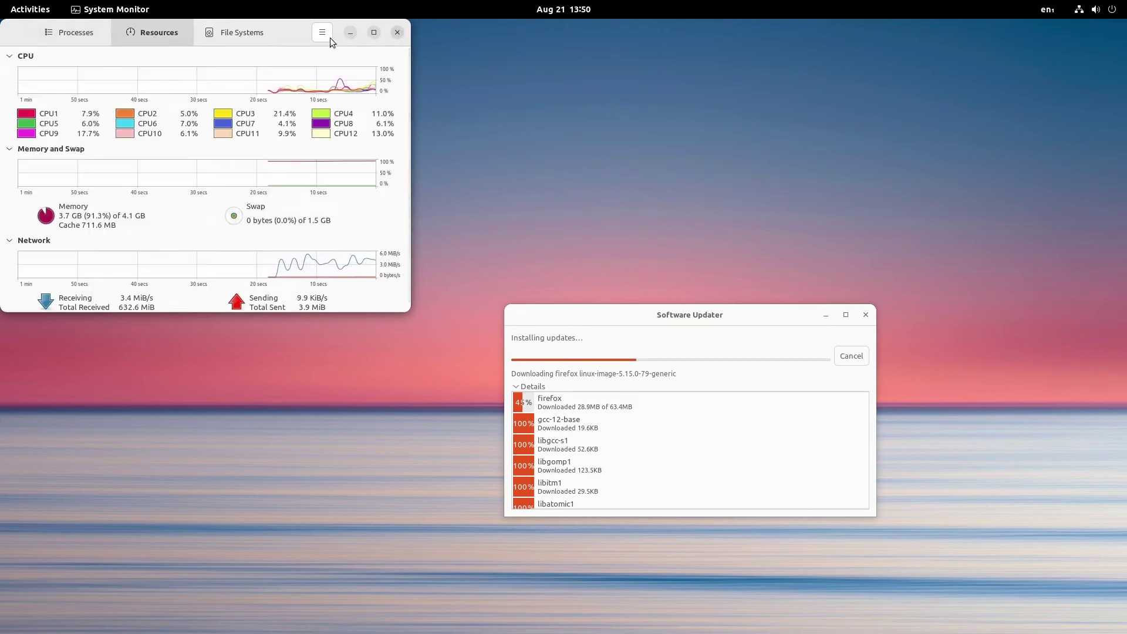
{"action": "left_click", "coordinate": [222, 32]}
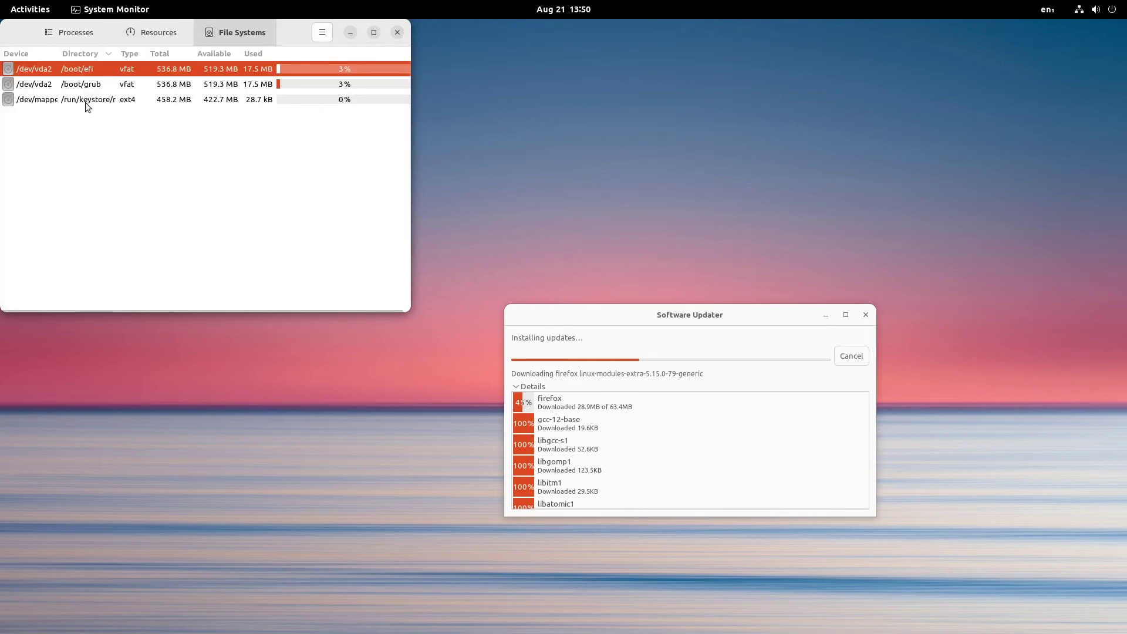
{"action": "left_click", "coordinate": [69, 84]}
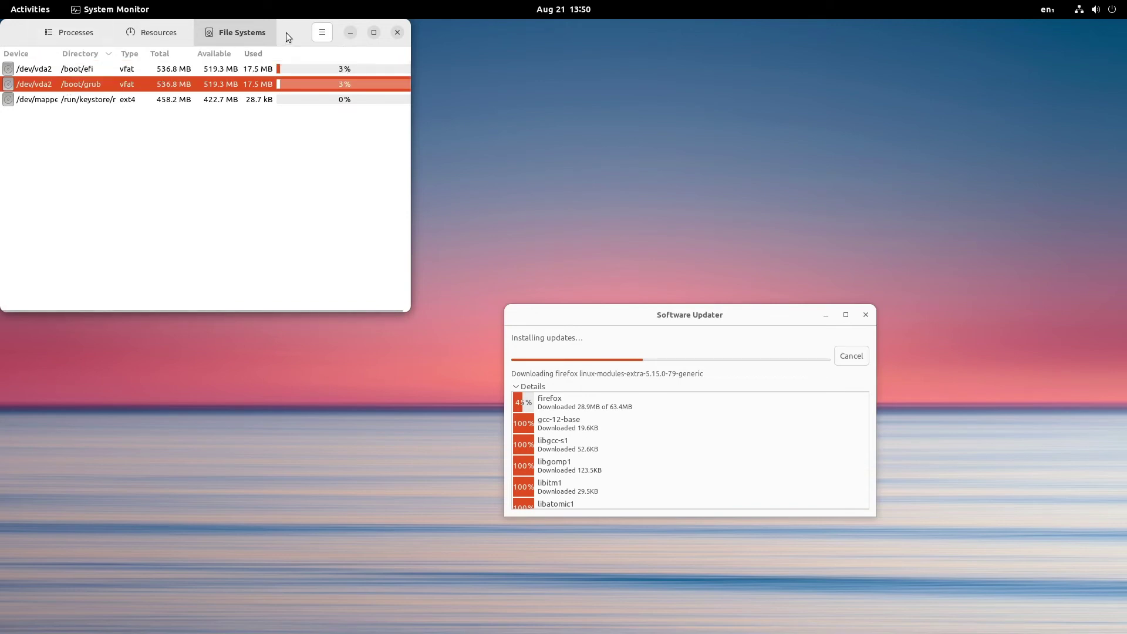
{"action": "left_click", "coordinate": [374, 33]}
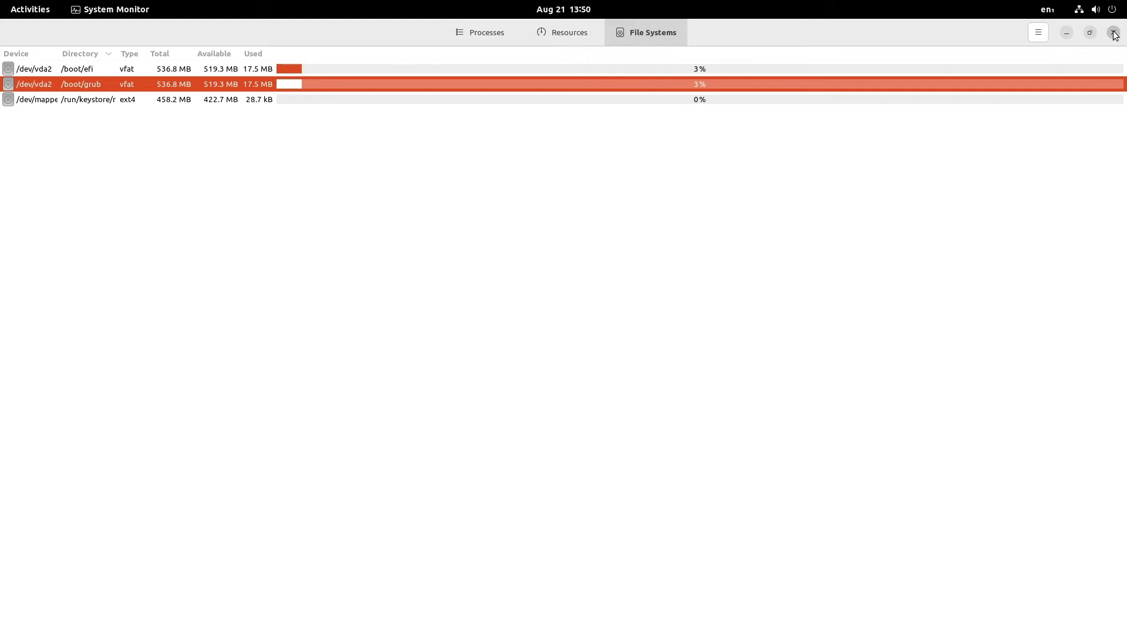
{"action": "left_click", "coordinate": [1113, 33]}
Step: Look through all three pages of installed applications and return to the overview of open windows
{"action": "left_click", "coordinate": [30, 9]}
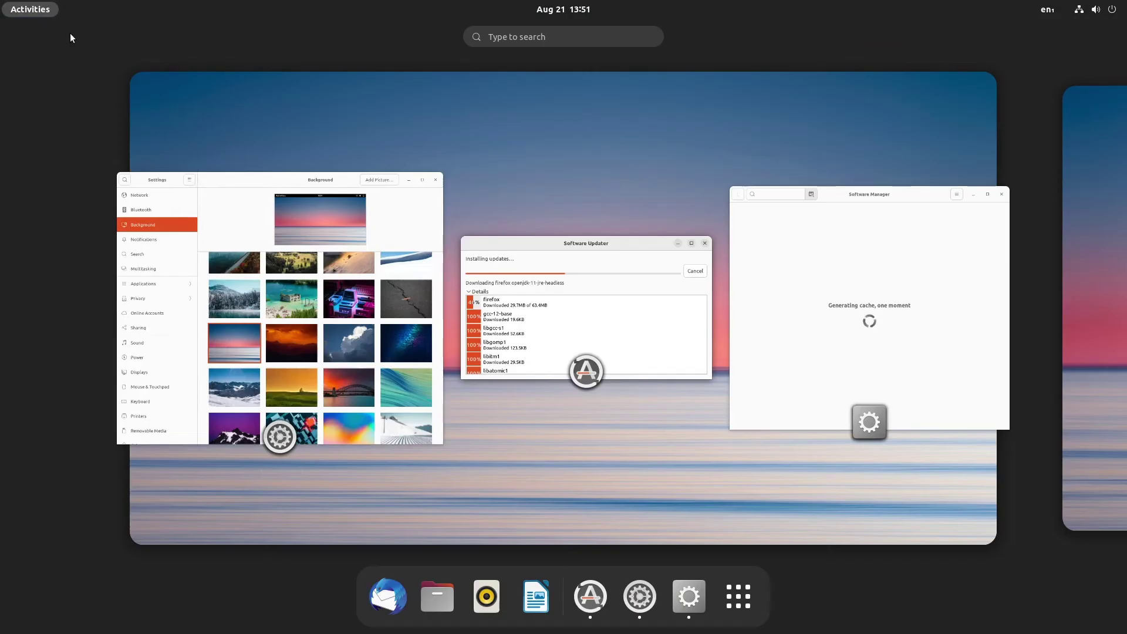
{"action": "left_click", "coordinate": [742, 602]}
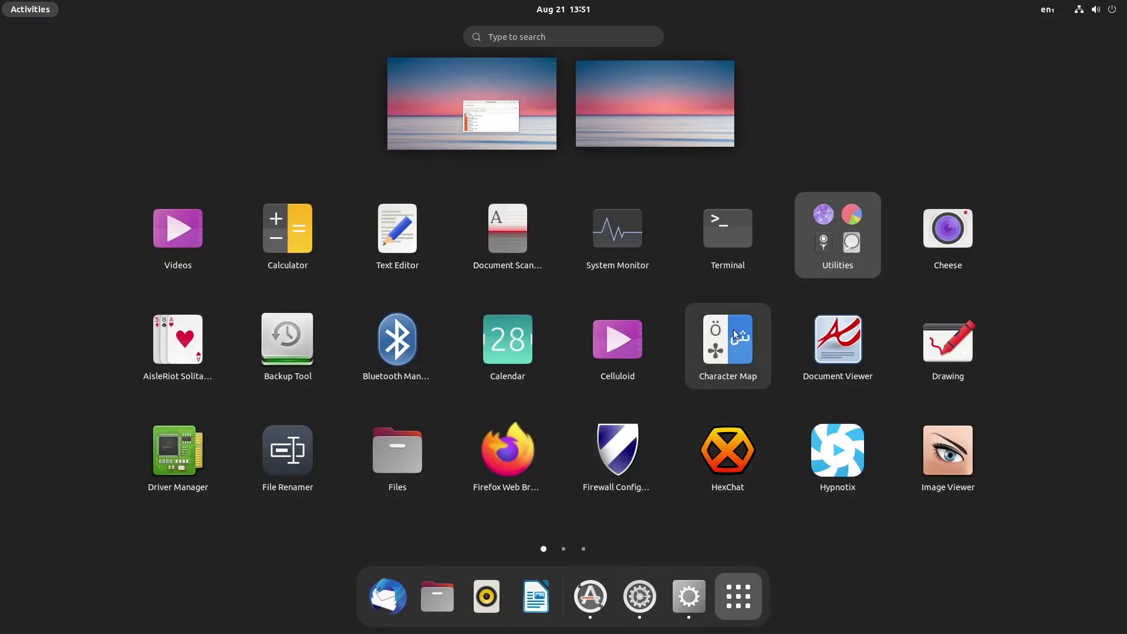
{"action": "scroll", "coordinate": [780, 332], "scroll_direction": "down", "scroll_amount": 1}
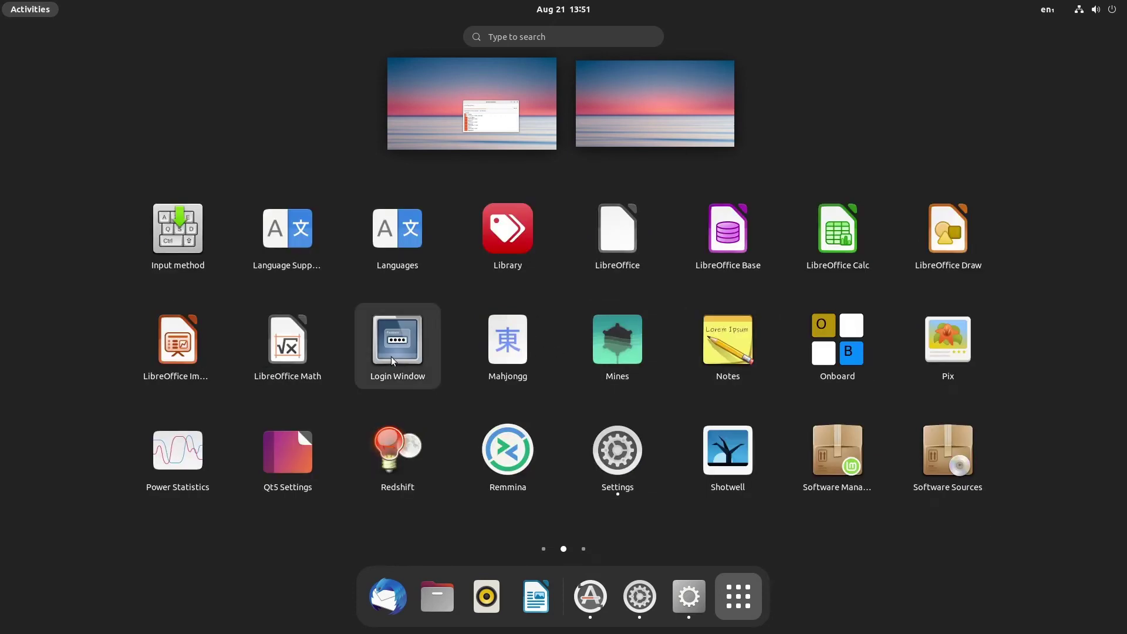
{"action": "scroll", "coordinate": [361, 379], "scroll_direction": "up", "scroll_amount": 1}
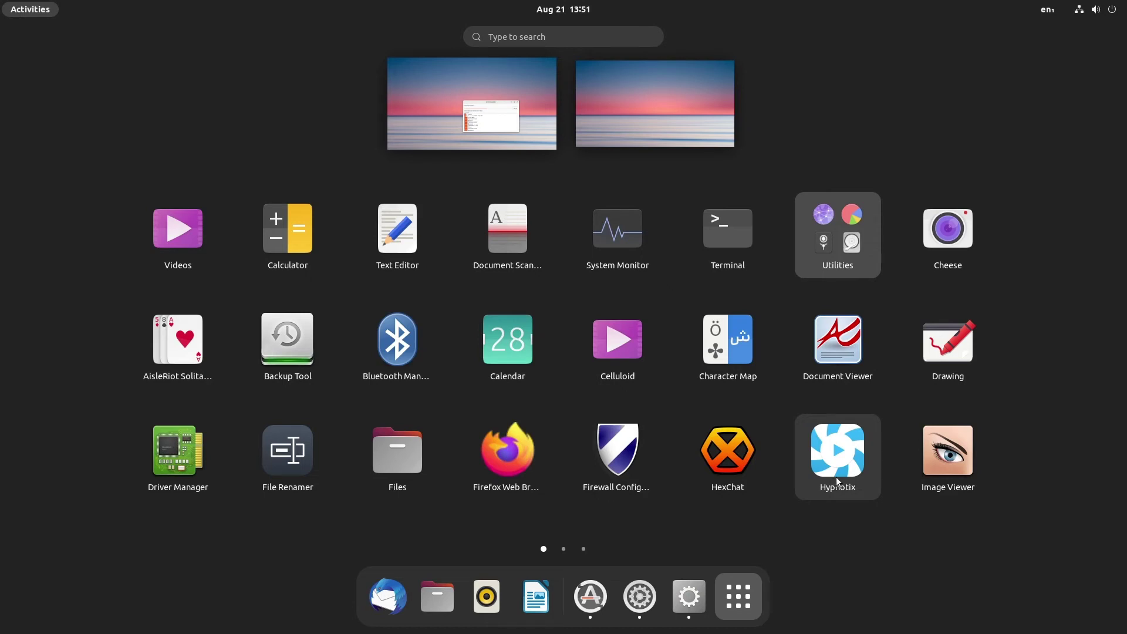
{"action": "left_click", "coordinate": [563, 549]}
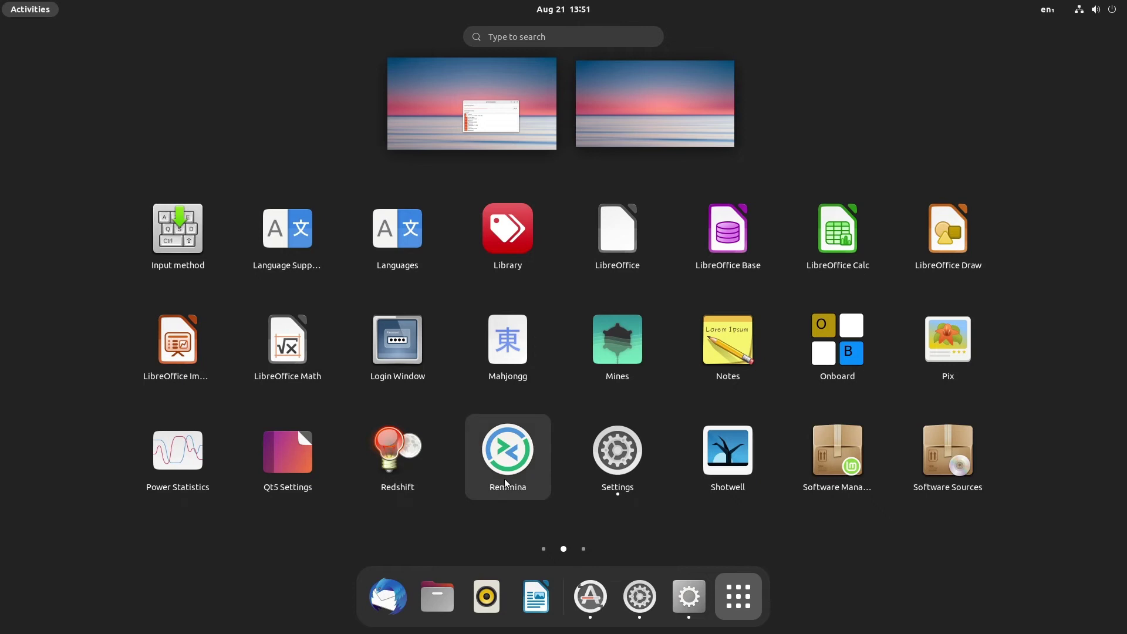
{"action": "left_click", "coordinate": [583, 548]}
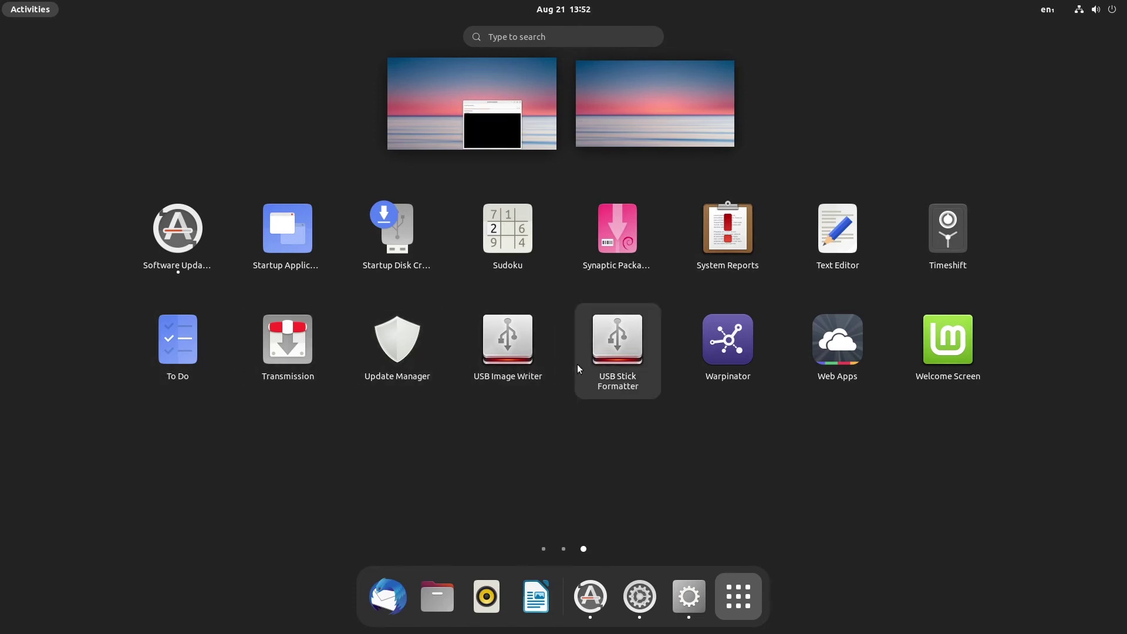
{"action": "left_click", "coordinate": [848, 452]}
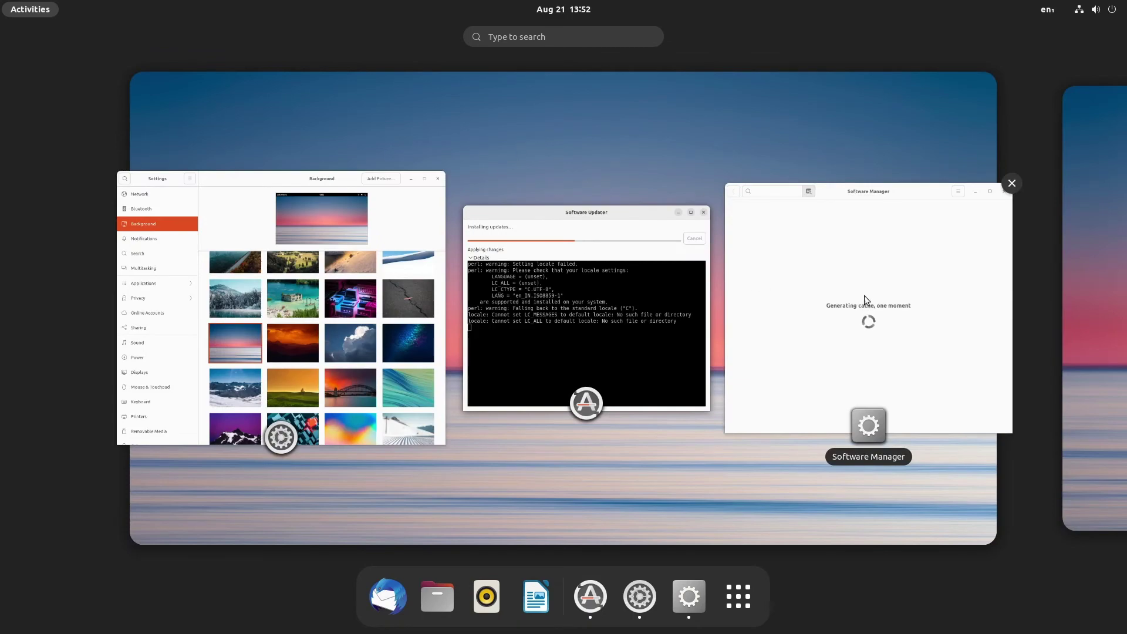
Step: Bring the Software Updater window forward and arrange it beside the Software Manager window so that the two do not overlap
{"action": "left_click", "coordinate": [663, 280]}
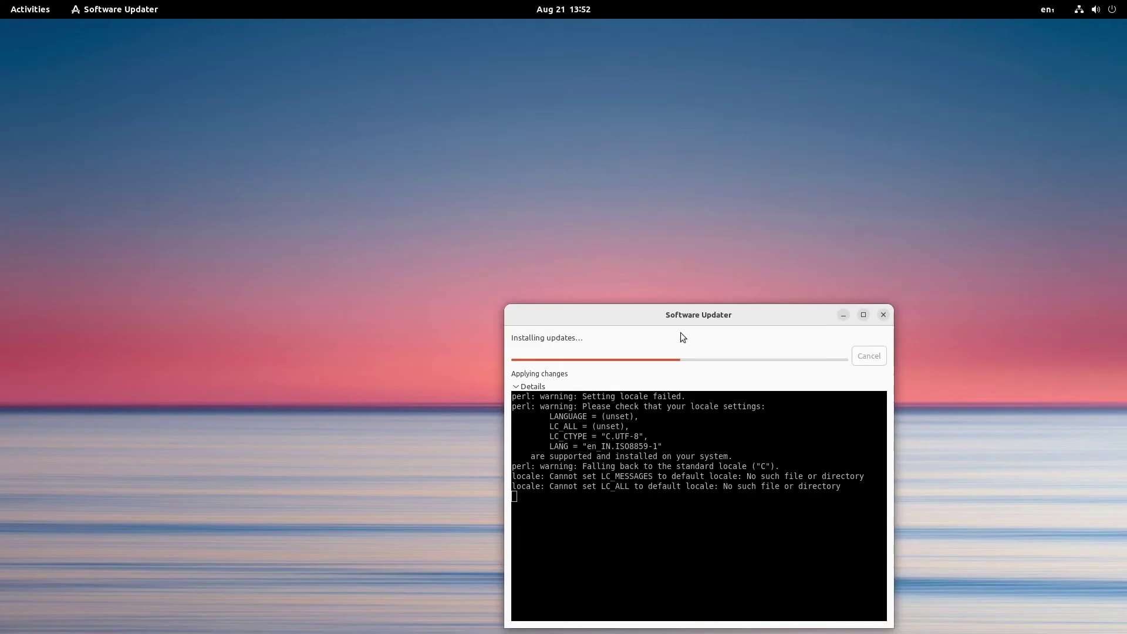
{"action": "left_click_drag", "start_coordinate": [681, 319], "coordinate": [621, 173]}
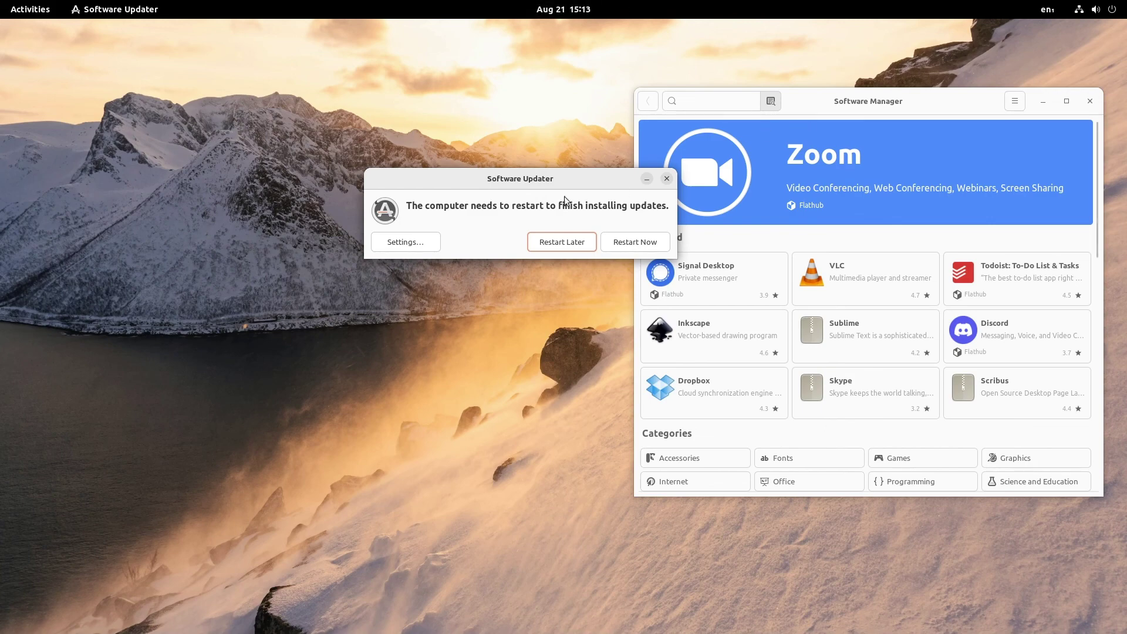
{"action": "left_click_drag", "start_coordinate": [562, 187], "coordinate": [382, 206]}
{"action": "left_click_drag", "start_coordinate": [916, 104], "coordinate": [838, 114]}
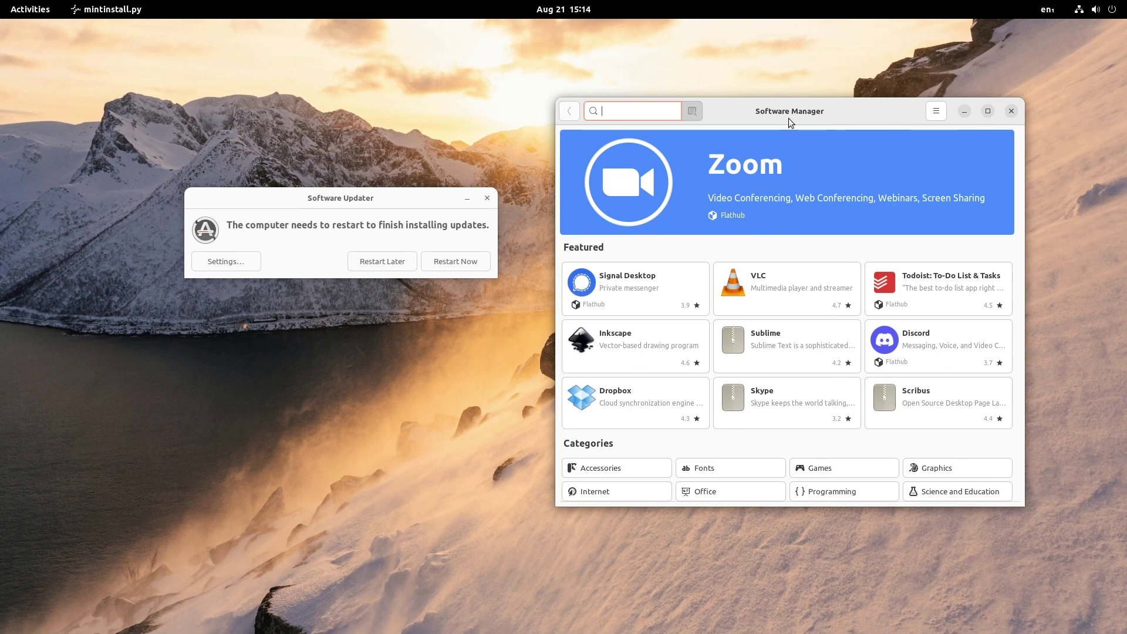
Step: Examine the featured applications, categories and top-rated applications on the Software Manager's home page
{"action": "scroll", "coordinate": [933, 326], "scroll_direction": "down", "scroll_amount": 3}
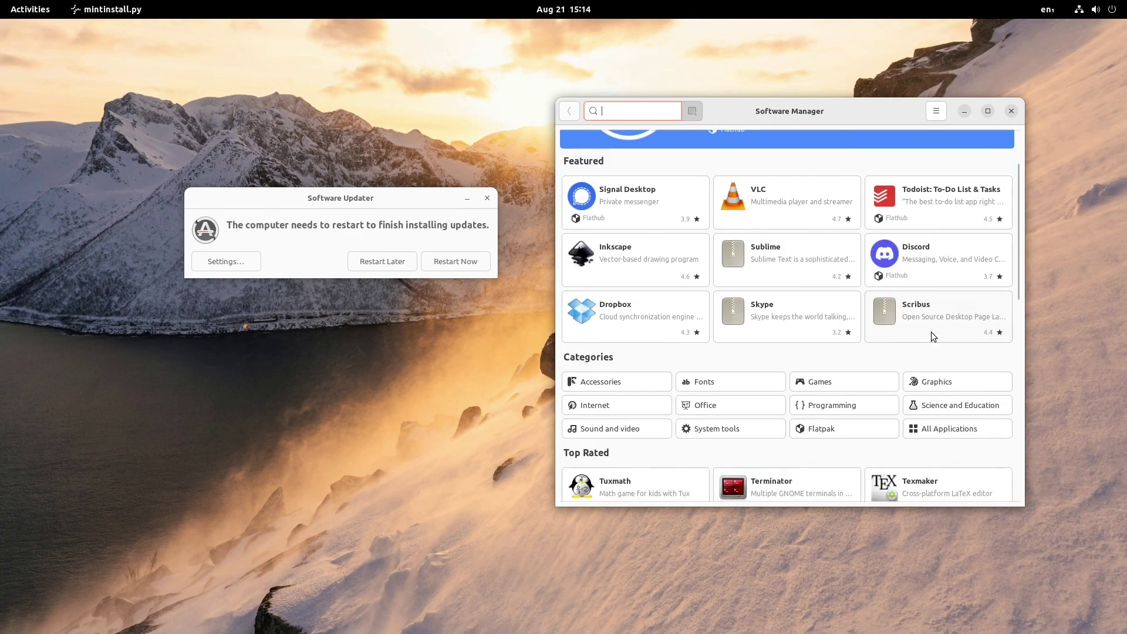
{"action": "scroll", "coordinate": [966, 279], "scroll_direction": "down", "scroll_amount": 6}
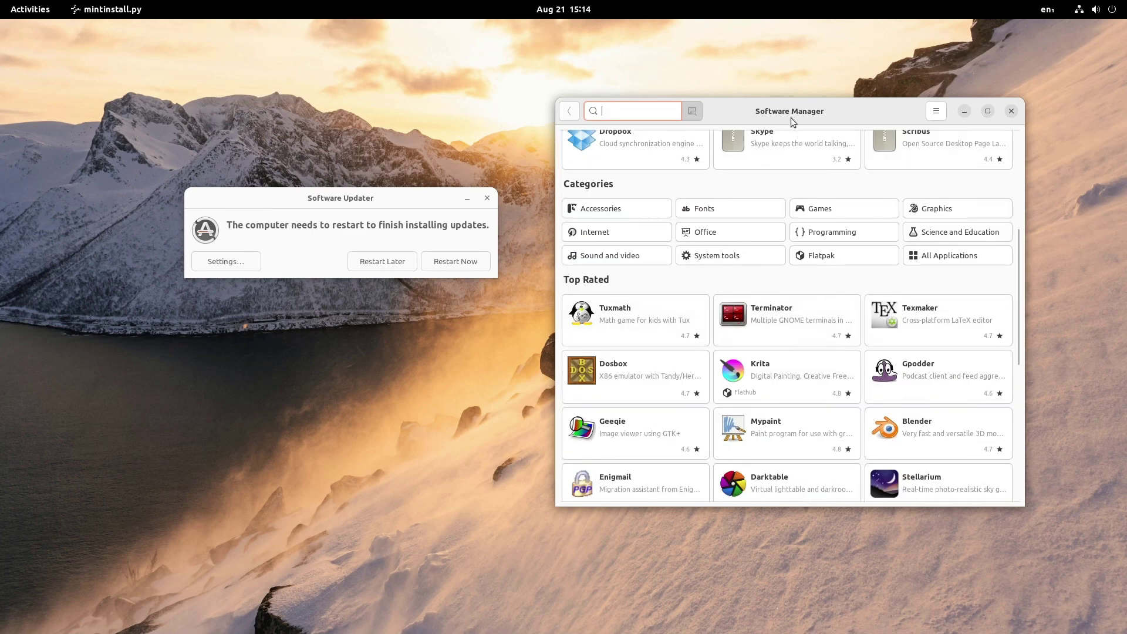
{"action": "scroll", "coordinate": [777, 323], "scroll_direction": "down", "scroll_amount": 6}
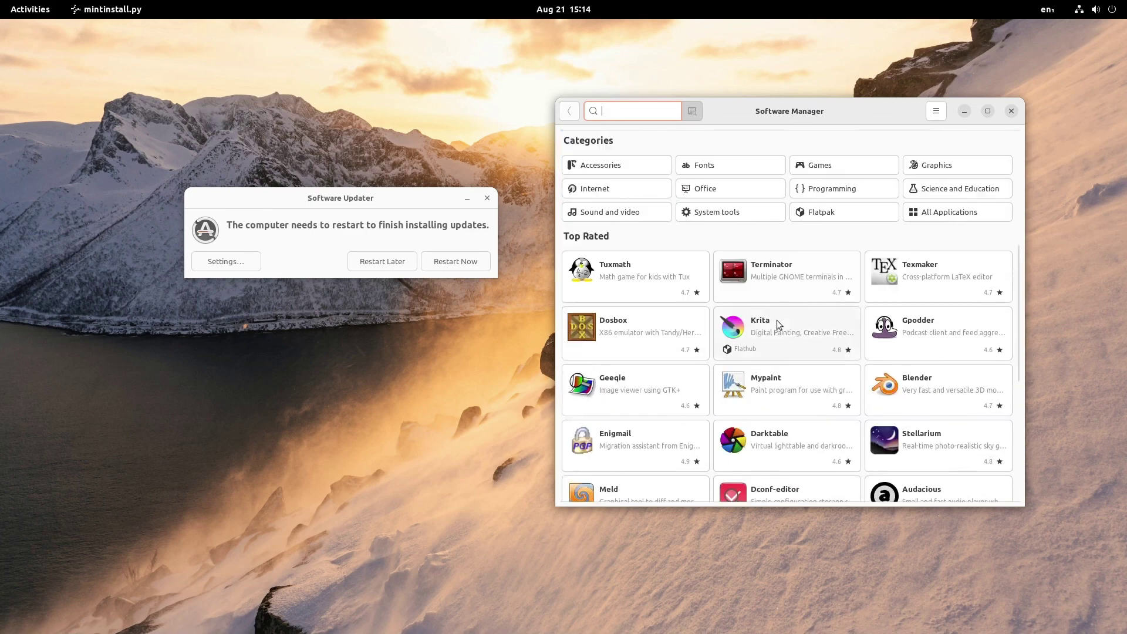
{"action": "scroll", "coordinate": [777, 320], "scroll_direction": "down", "scroll_amount": 7}
{"action": "scroll", "coordinate": [776, 320], "scroll_direction": "up", "scroll_amount": 20}
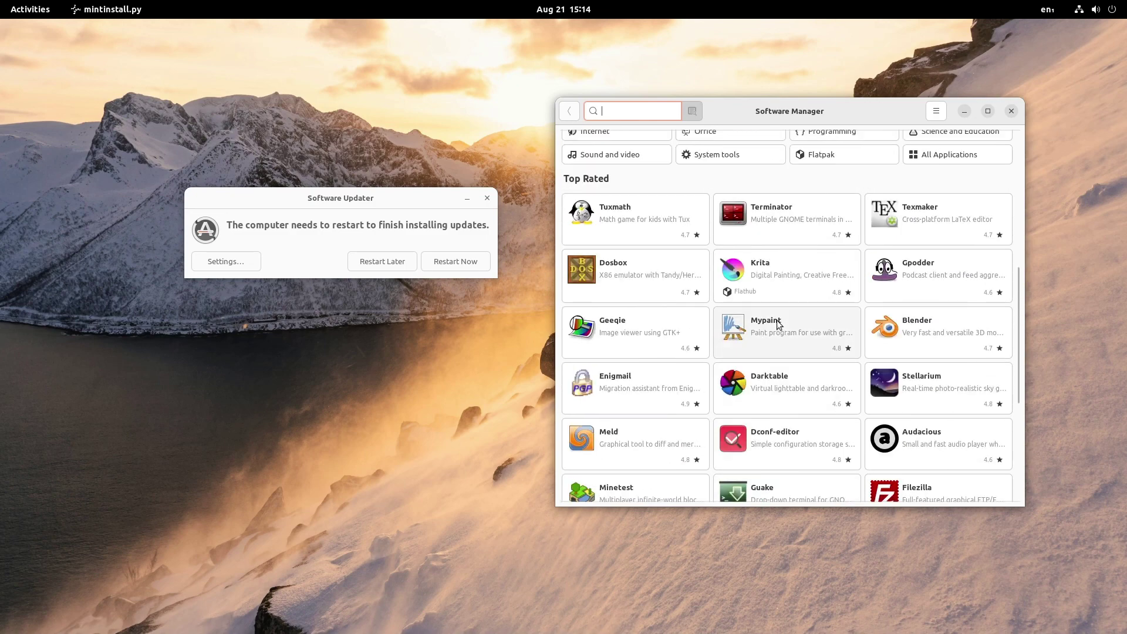
{"action": "scroll", "coordinate": [777, 325], "scroll_direction": "up", "scroll_amount": 2}
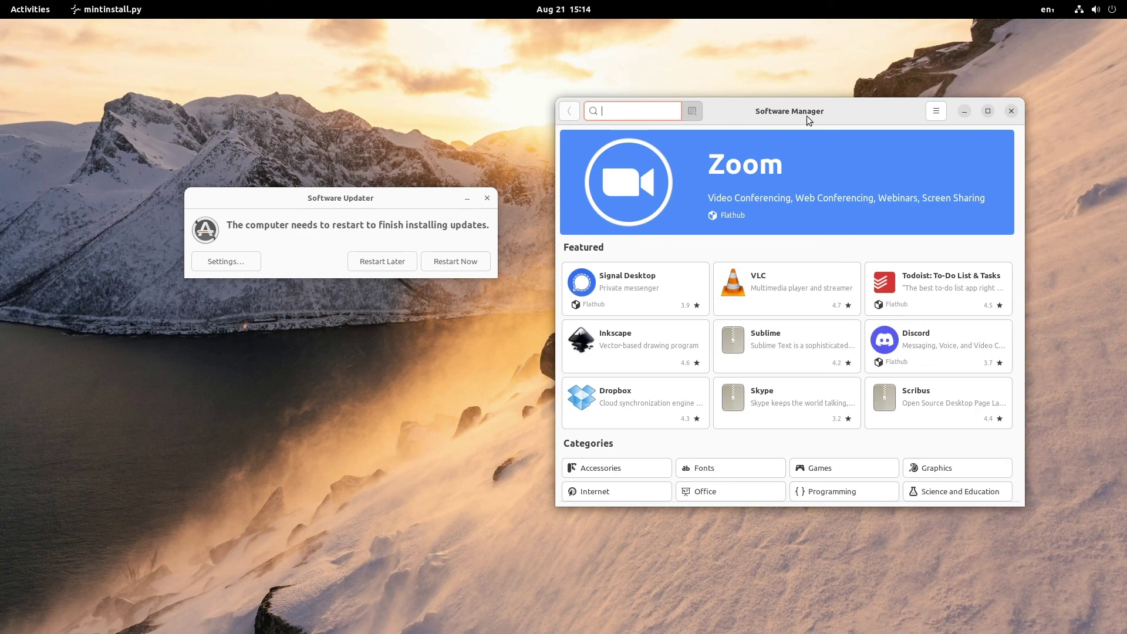
{"action": "scroll", "coordinate": [921, 319], "scroll_direction": "down", "scroll_amount": 4}
{"action": "scroll", "coordinate": [922, 322], "scroll_direction": "down", "scroll_amount": 7}
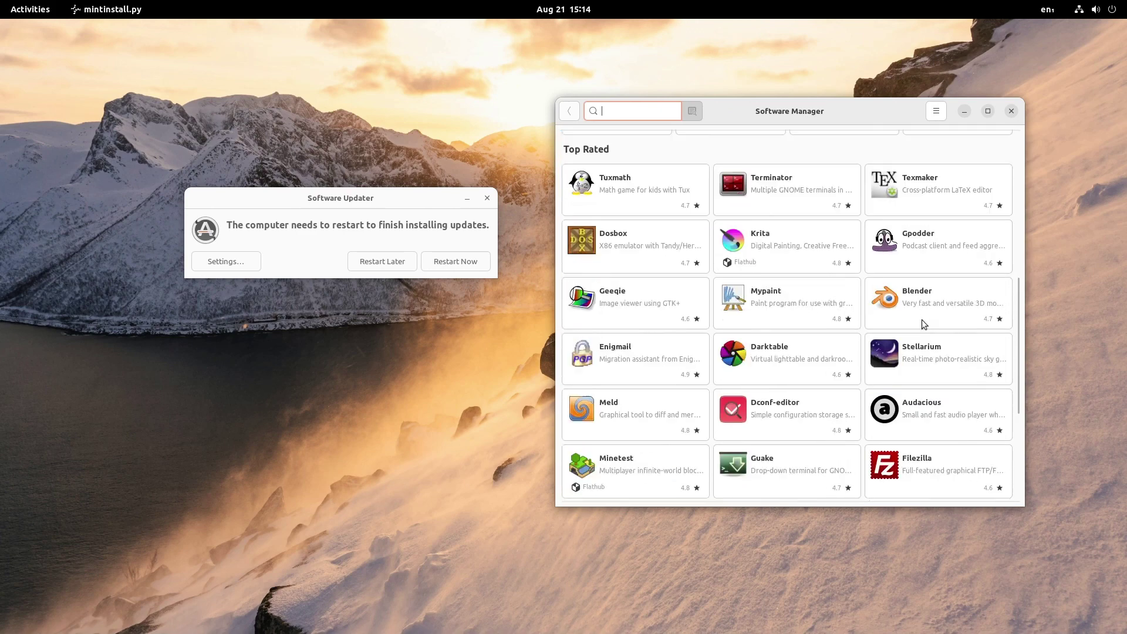
{"action": "scroll", "coordinate": [922, 324], "scroll_direction": "up", "scroll_amount": 11}
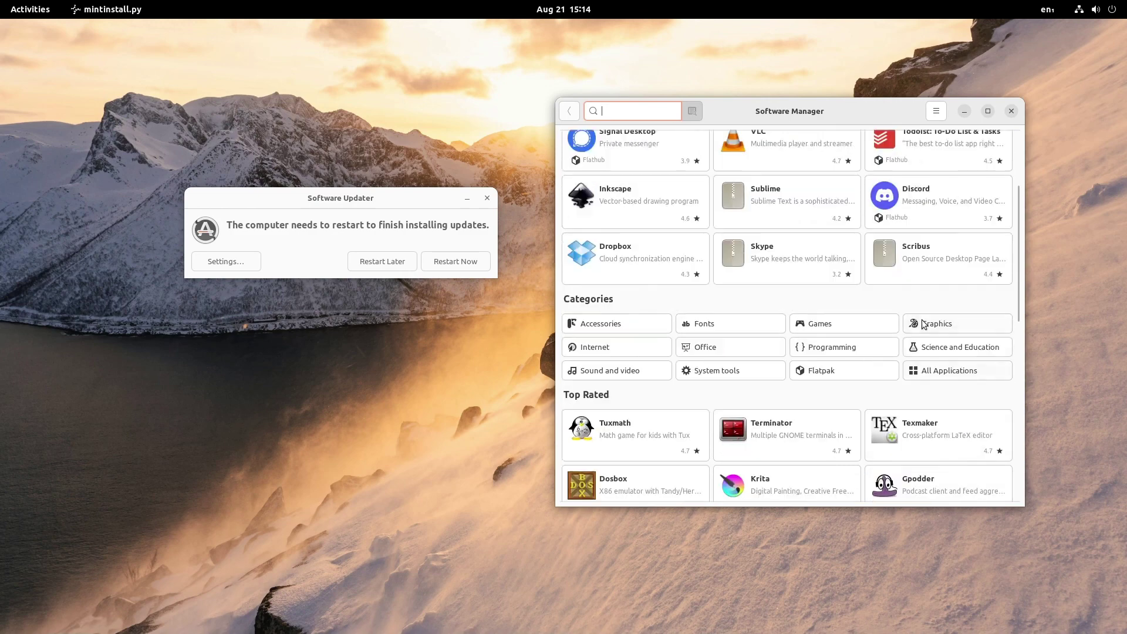